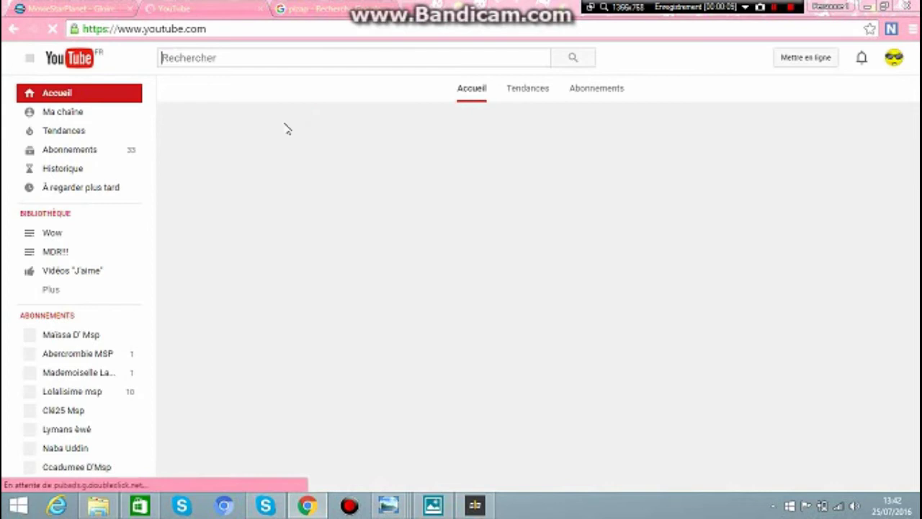
- Open the Sister_Love YouTube channel page to view its current banner
{"action": "left_click", "coordinate": [76, 113]}
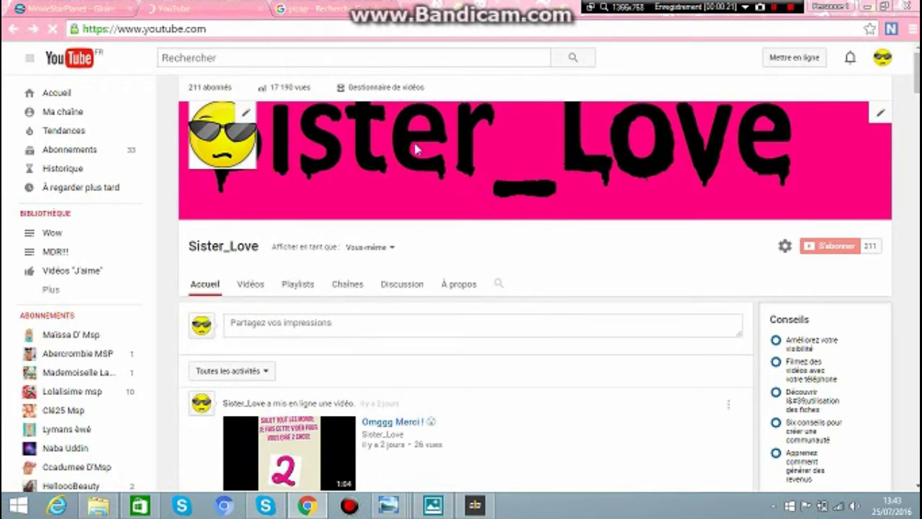
- Open the piZap photo editor from the Google results for pizap and start a YouTube Cover design
{"action": "left_click", "coordinate": [316, 9]}
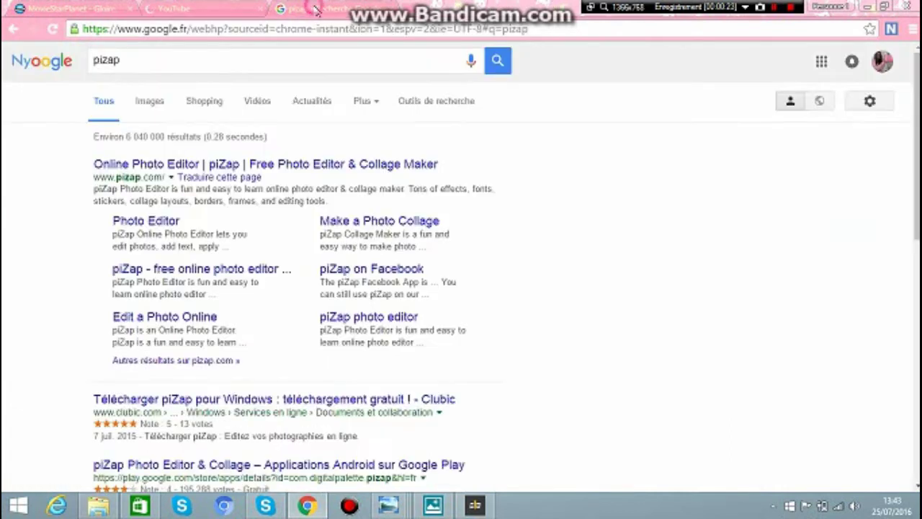
{"action": "left_click_drag", "start_coordinate": [155, 60], "coordinate": [586, 87]}
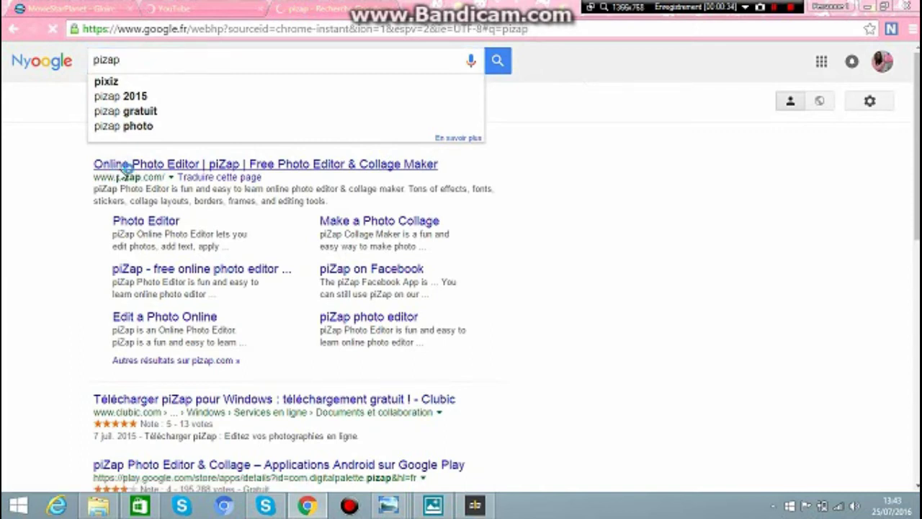
{"action": "left_click", "coordinate": [124, 171]}
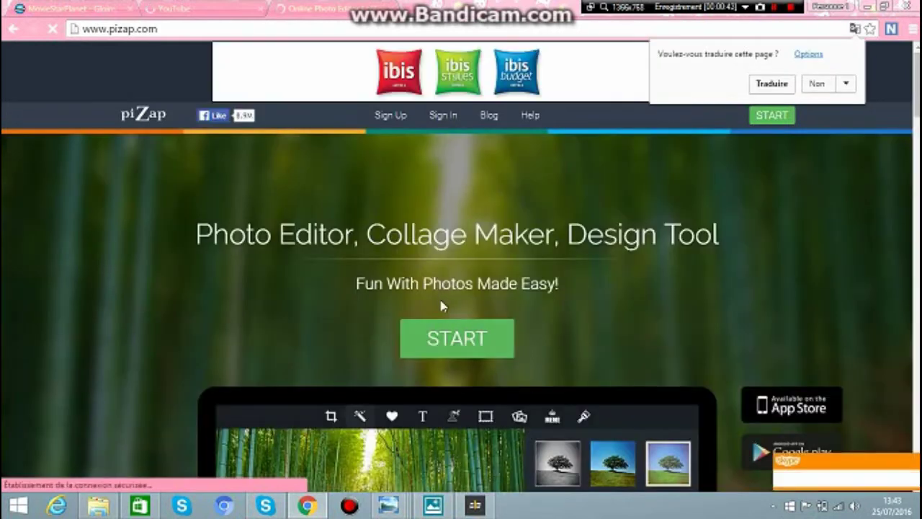
{"action": "left_click", "coordinate": [469, 350]}
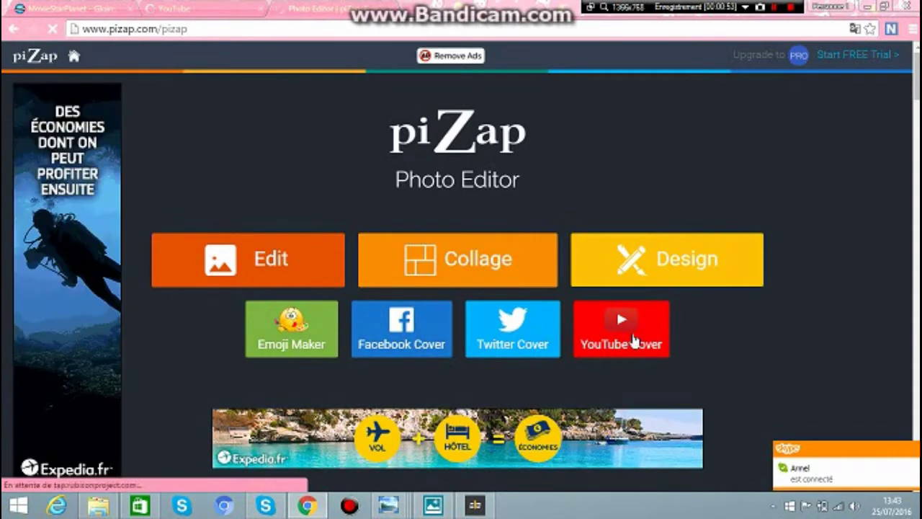
{"action": "left_click", "coordinate": [633, 339]}
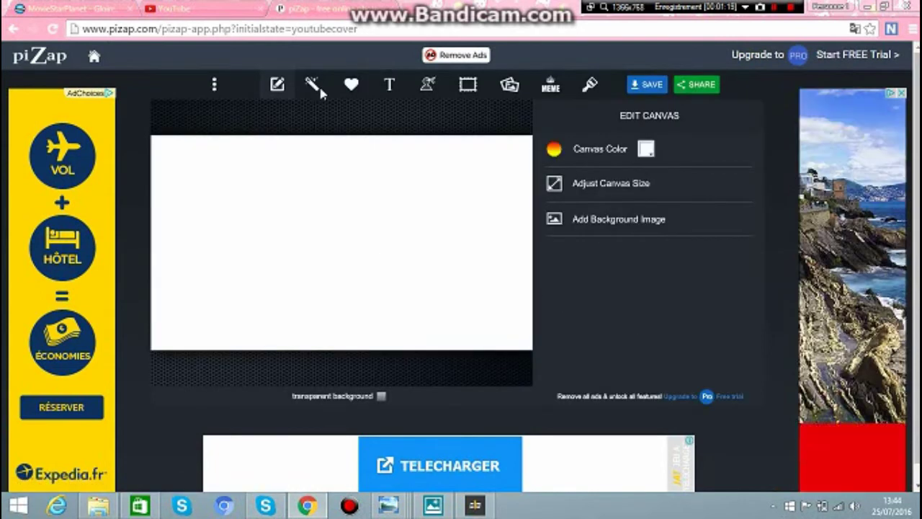
- Add the picture of the blonde character holding a red heart from the computer to the cover canvas
{"action": "left_click", "coordinate": [512, 89]}
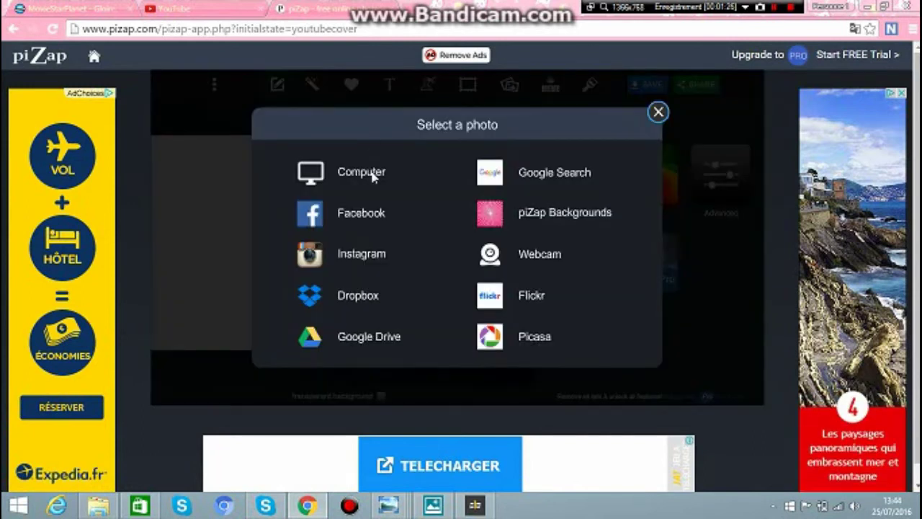
{"action": "left_click", "coordinate": [773, 7]}
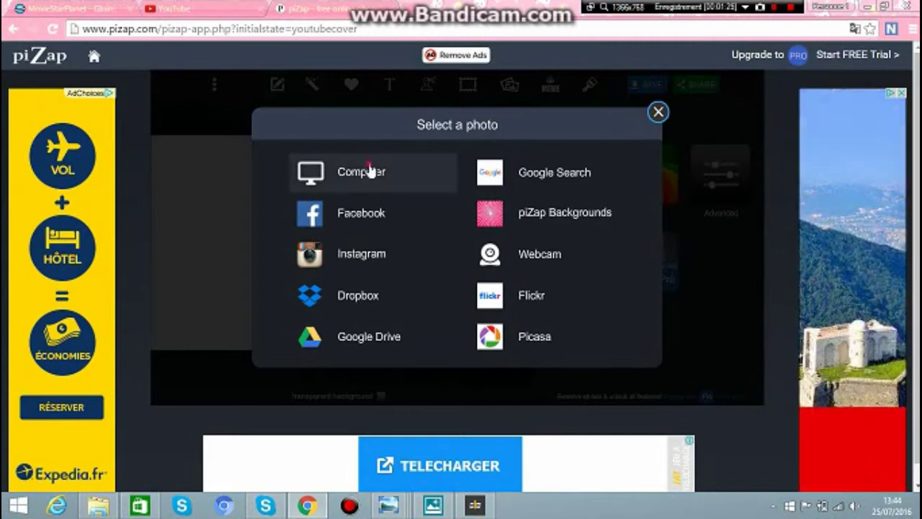
{"action": "left_click", "coordinate": [773, 7]}
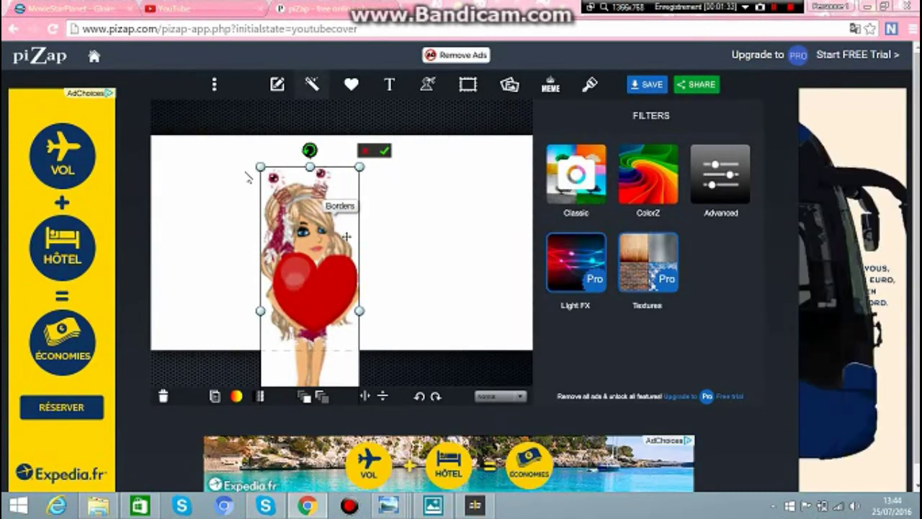
- Shrink the character picture to fit the canvas height and place it at the canvas's left edge
{"action": "left_click_drag", "start_coordinate": [346, 236], "coordinate": [263, 180]}
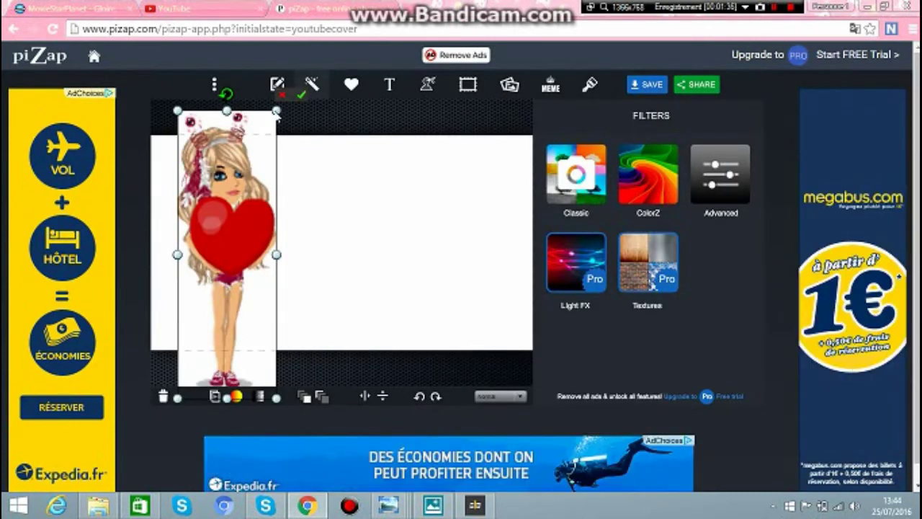
{"action": "left_click_drag", "start_coordinate": [275, 118], "coordinate": [272, 125]}
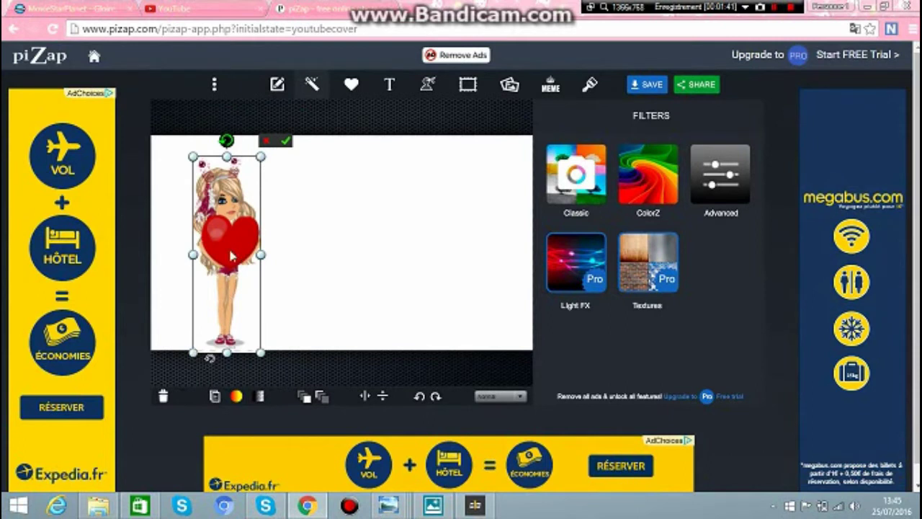
{"action": "left_click_drag", "start_coordinate": [223, 226], "coordinate": [192, 210]}
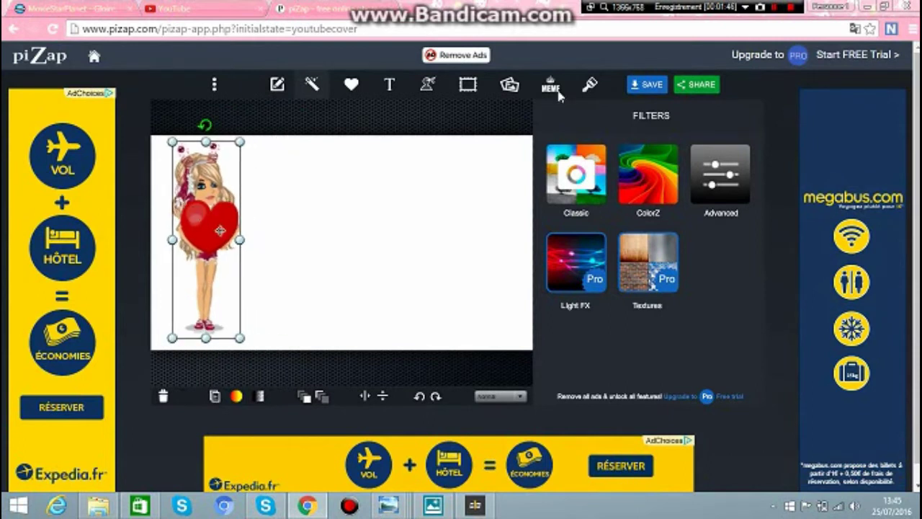
- Align the second, mirrored character picture at the canvas's right edge with the first one
{"action": "left_click", "coordinate": [774, 9]}
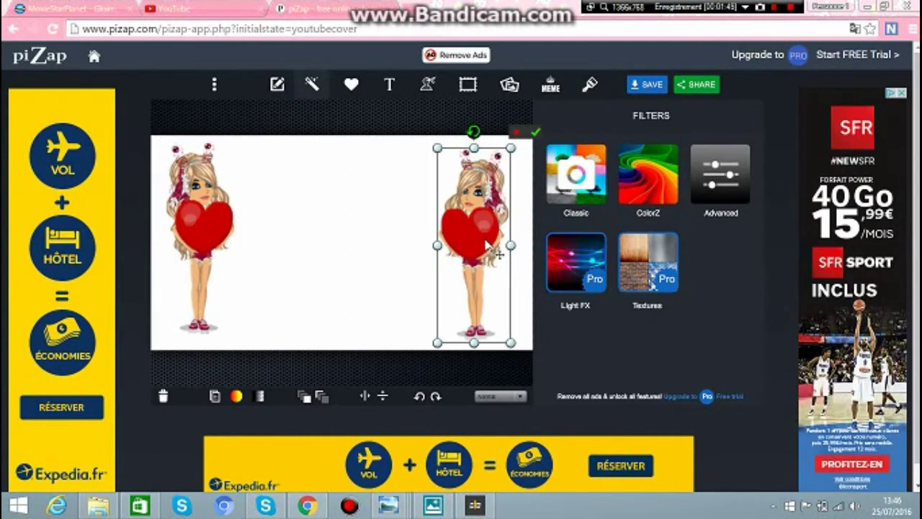
{"action": "left_click_drag", "start_coordinate": [484, 245], "coordinate": [486, 242]}
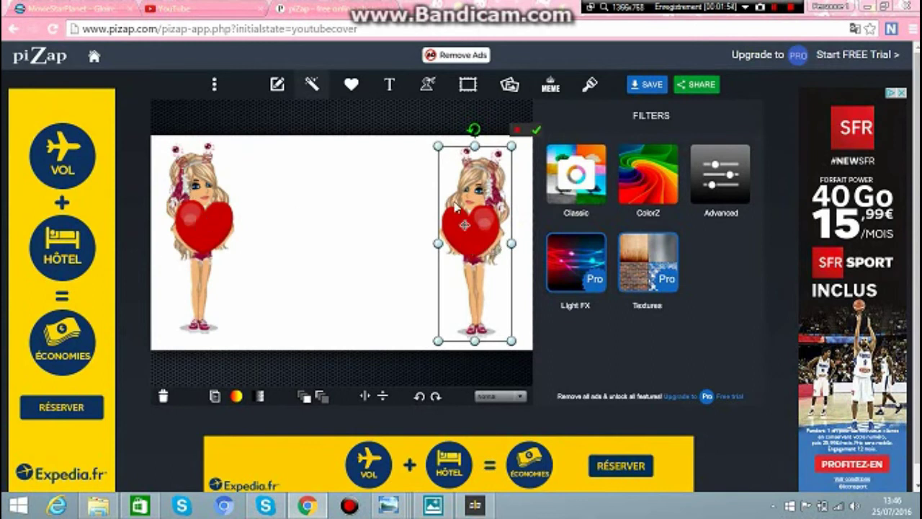
{"action": "left_click", "coordinate": [437, 146]}
{"action": "left_click_drag", "start_coordinate": [466, 188], "coordinate": [470, 185]}
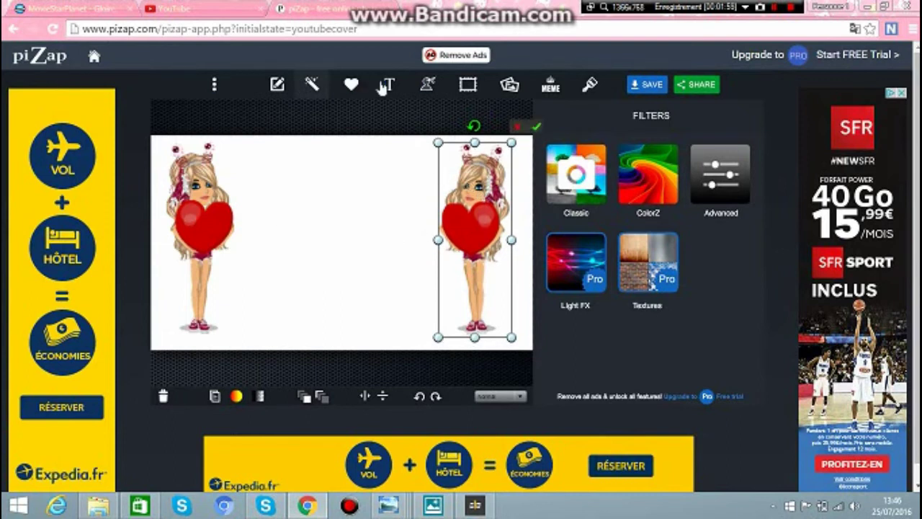
- Add a text object reading "Sister_Love" to the cover
{"action": "left_click", "coordinate": [387, 86]}
{"action": "left_click", "coordinate": [657, 175]}
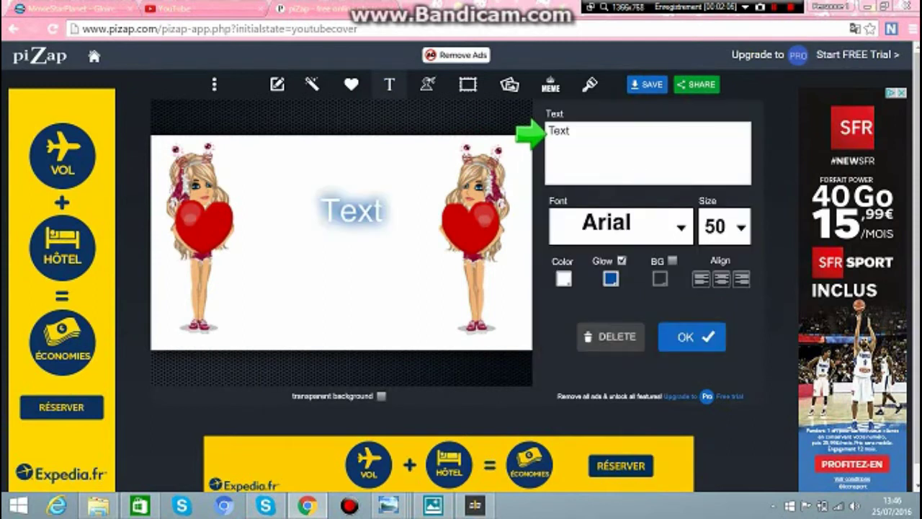
{"action": "left_click", "coordinate": [591, 131]}
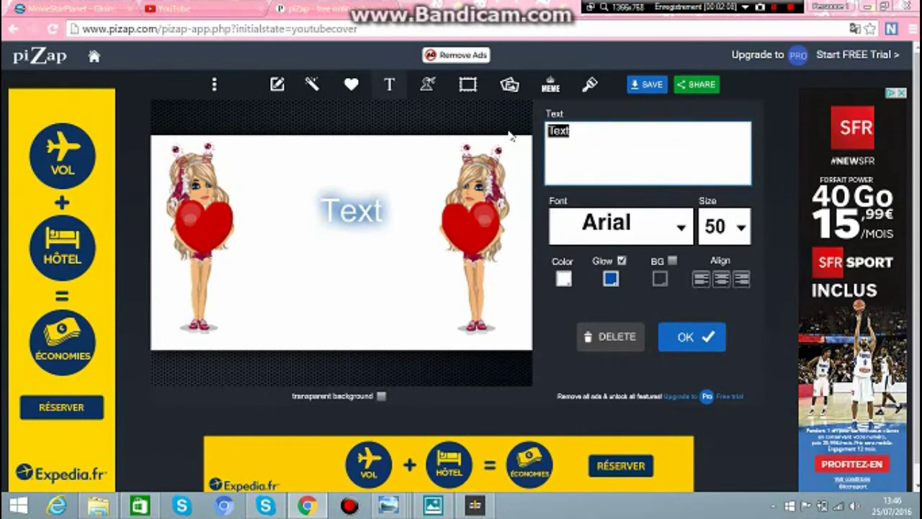
{"action": "key", "text": "BackSpace"}
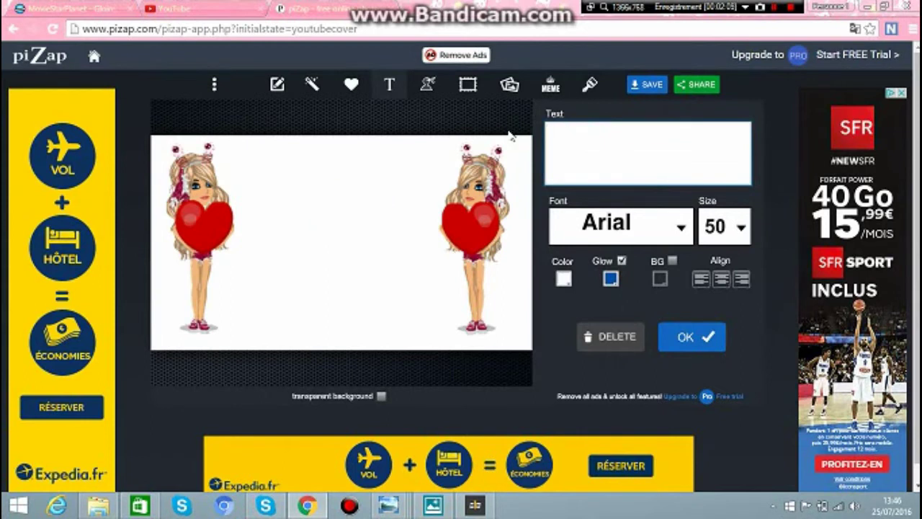
{"action": "type", "text": "Sister"}
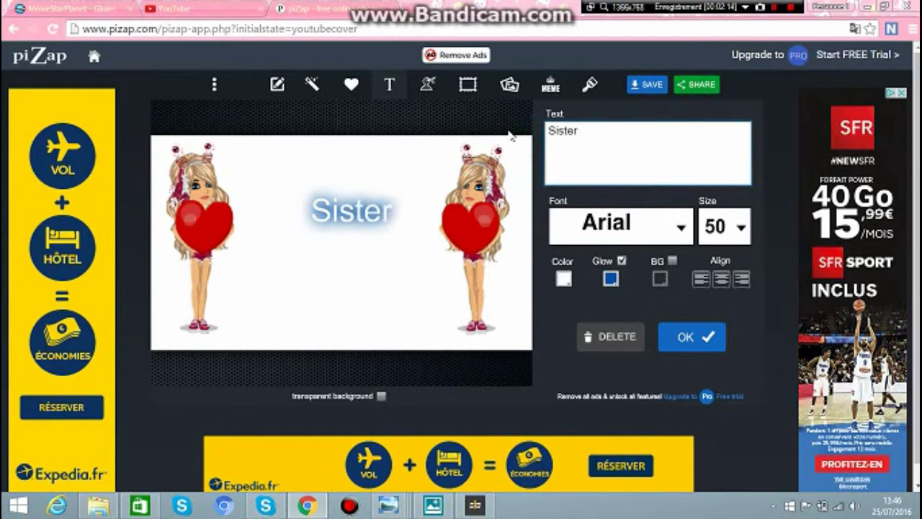
{"action": "type", "text": "_LO"}
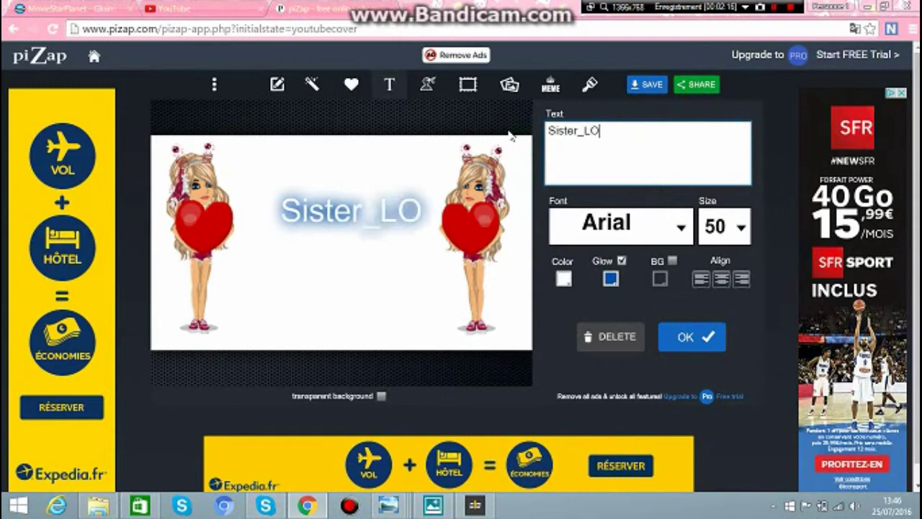
{"action": "key", "text": "BackSpace"}
{"action": "type", "text": "b"}
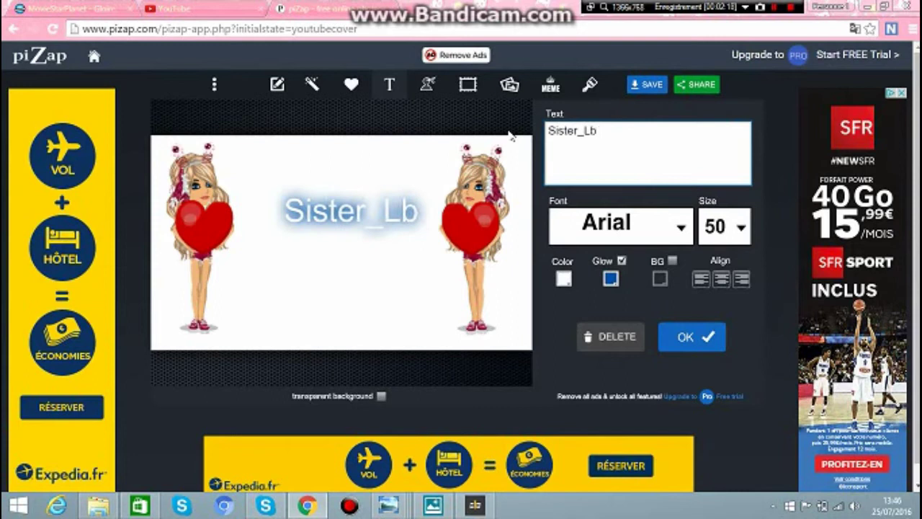
{"action": "key", "text": "BackSpace"}
{"action": "type", "text": "ve"}
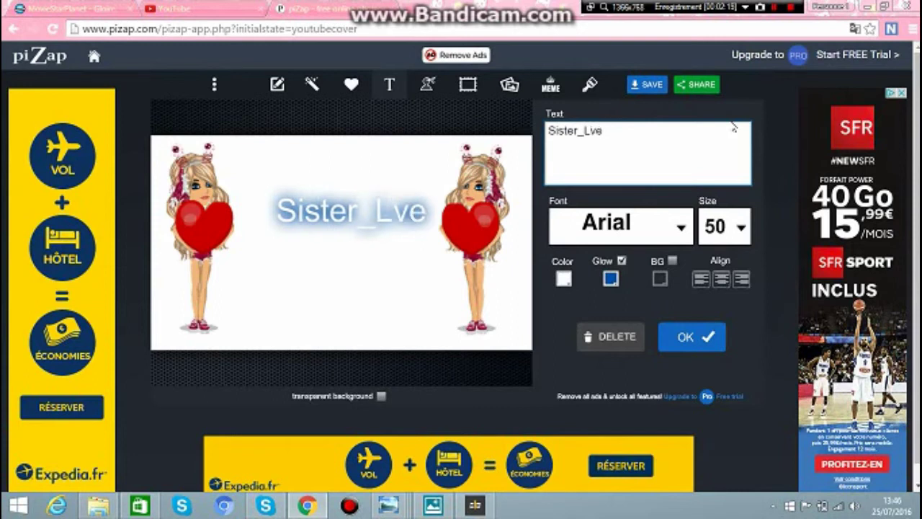
{"action": "key", "text": "BackSpace"}
{"action": "key", "text": "BackSpace"}
{"action": "key", "text": "BackSpace"}
{"action": "type", "text": "oc"}
{"action": "key", "text": "BackSpace"}
{"action": "type", "text": "ve"}
{"action": "left_click", "coordinate": [584, 131]}
{"action": "type", "text": "L"}
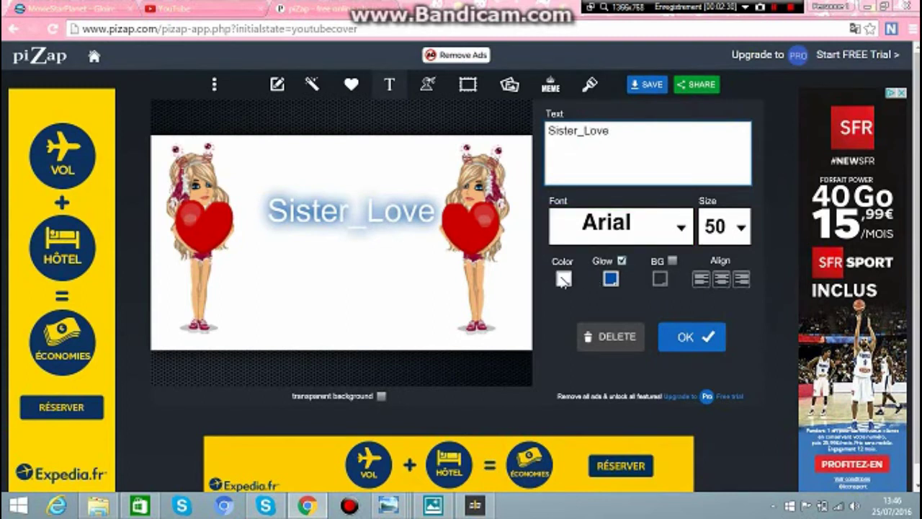
- Set the color of the Sister_Love text to hot pink
{"action": "left_click", "coordinate": [565, 281]}
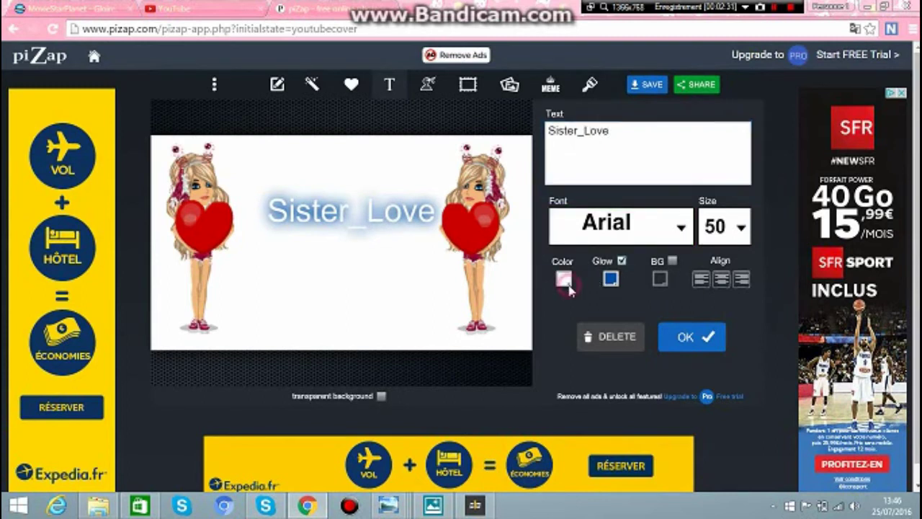
{"action": "left_click", "coordinate": [594, 321]}
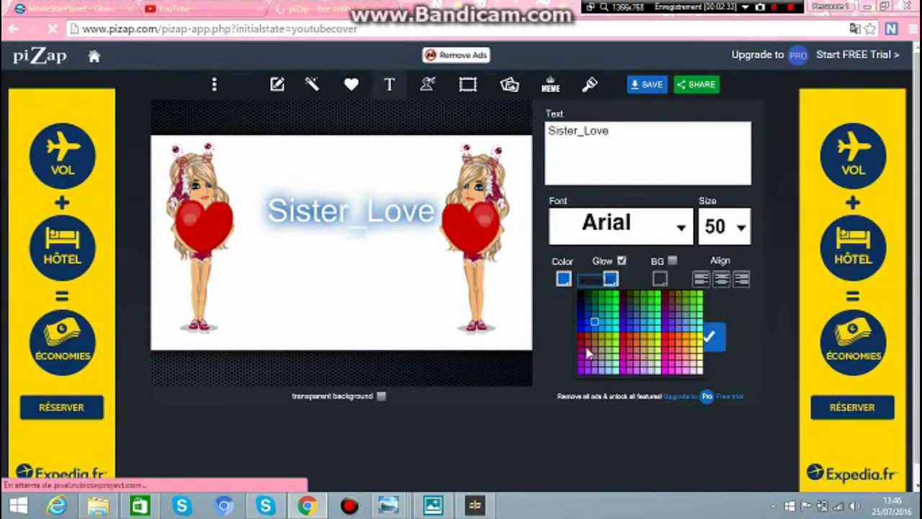
{"action": "left_click", "coordinate": [666, 356]}
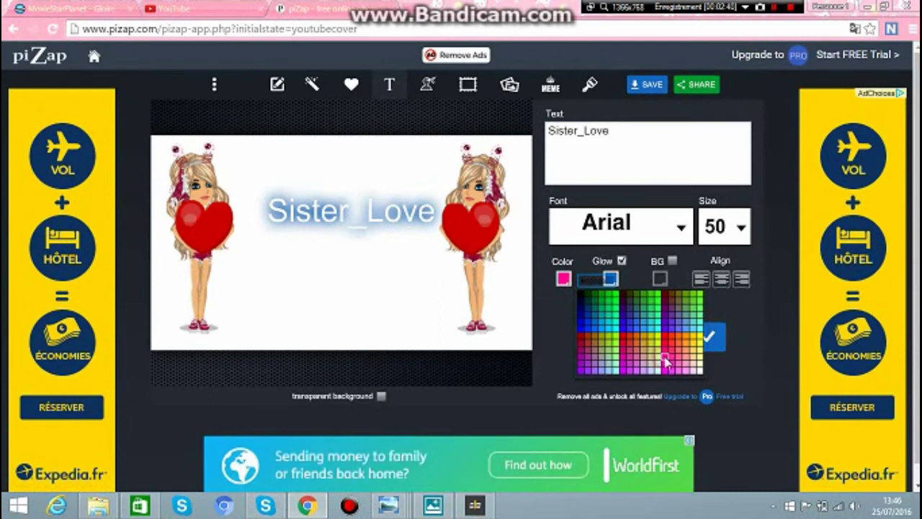
{"action": "left_click", "coordinate": [666, 360]}
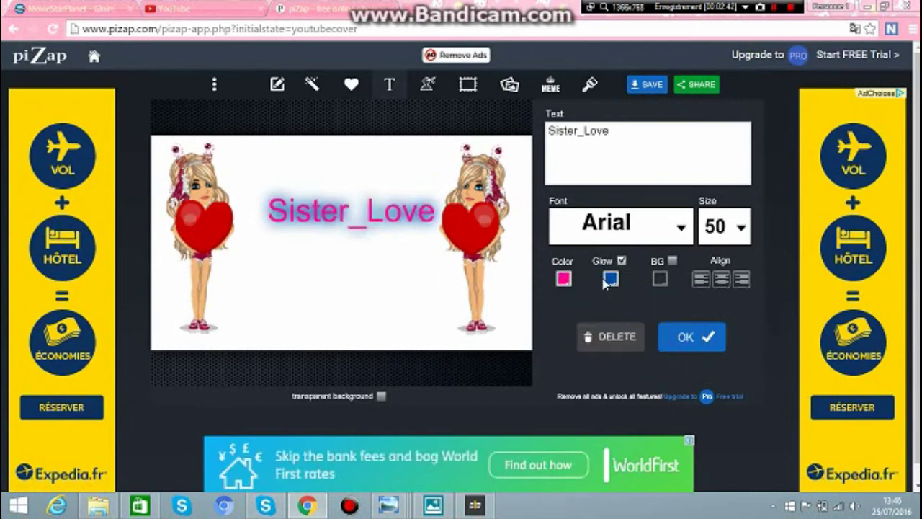
- Try a hot pink glow and switch the glow off, and move the Sister_Love text between the two characters
{"action": "left_click", "coordinate": [612, 281]}
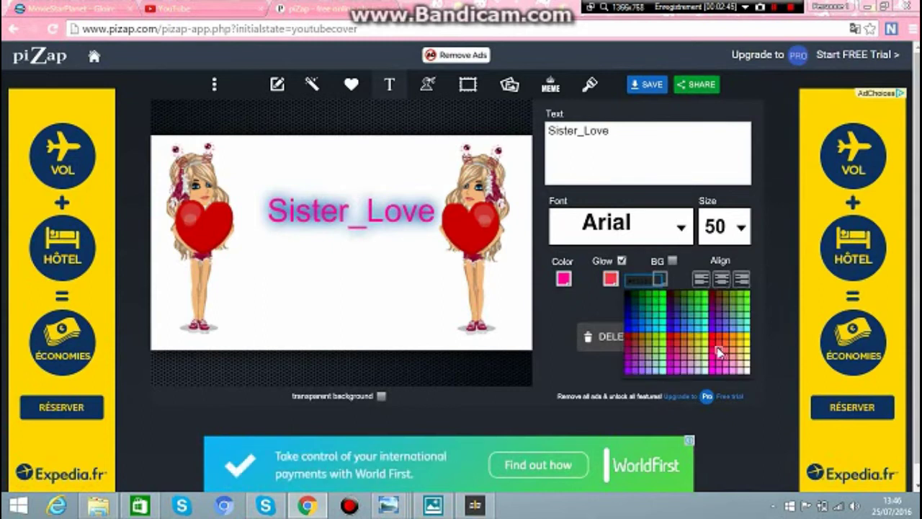
{"action": "left_click", "coordinate": [711, 360]}
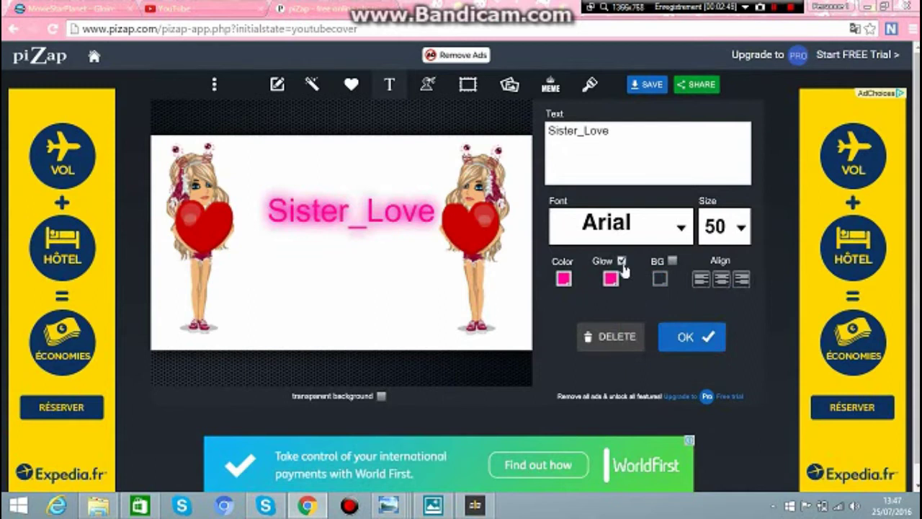
{"action": "left_click", "coordinate": [622, 262]}
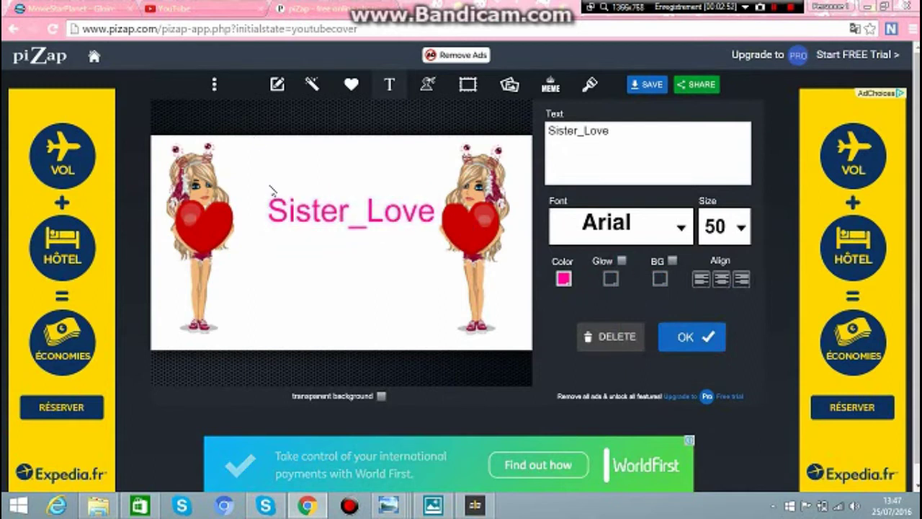
{"action": "left_click_drag", "start_coordinate": [345, 217], "coordinate": [322, 240]}
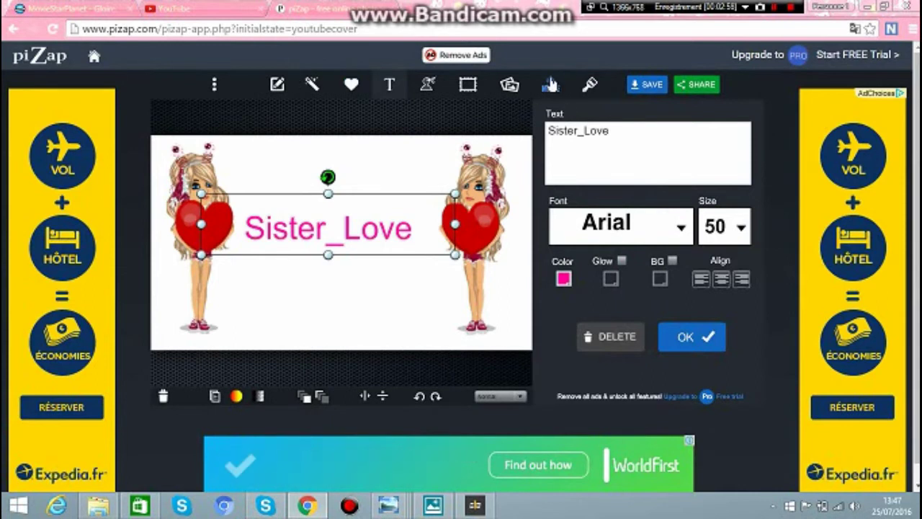
{"action": "left_click", "coordinate": [351, 85]}
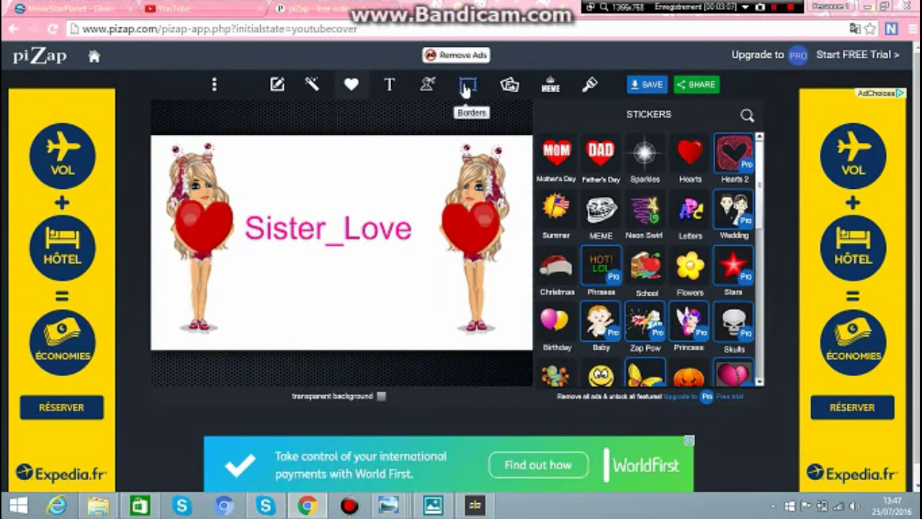
{"action": "left_click", "coordinate": [466, 87]}
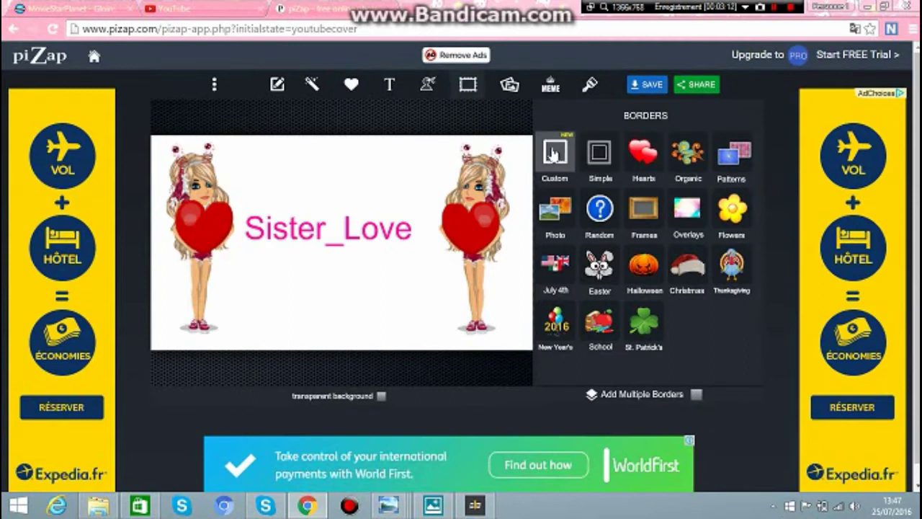
{"action": "left_click", "coordinate": [555, 154]}
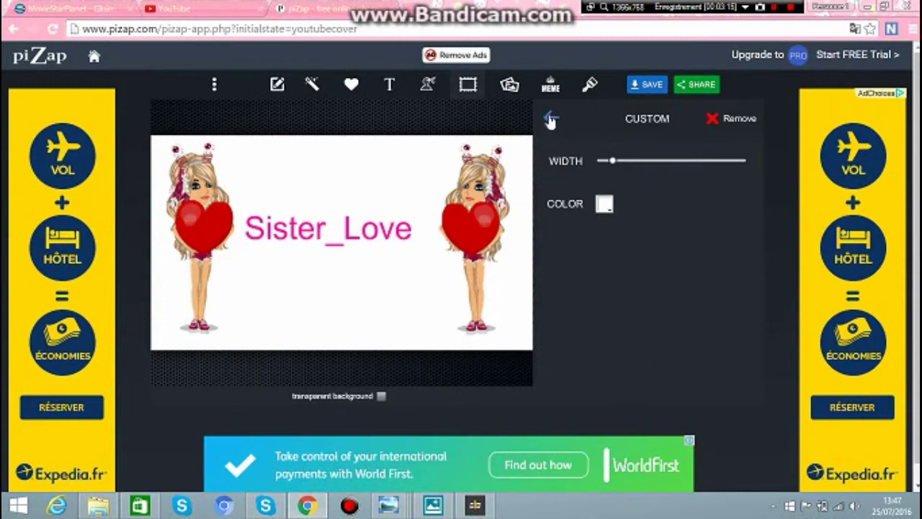
{"action": "left_click", "coordinate": [550, 119]}
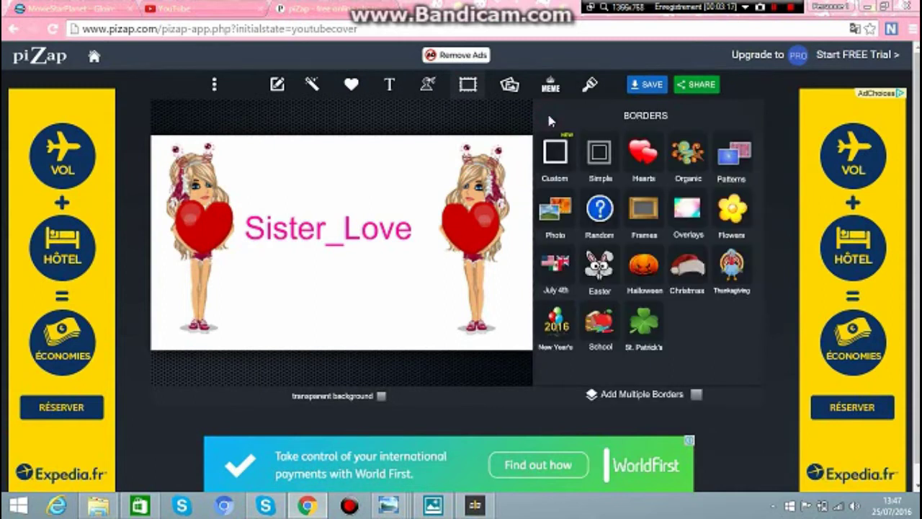
{"action": "left_click", "coordinate": [350, 85]}
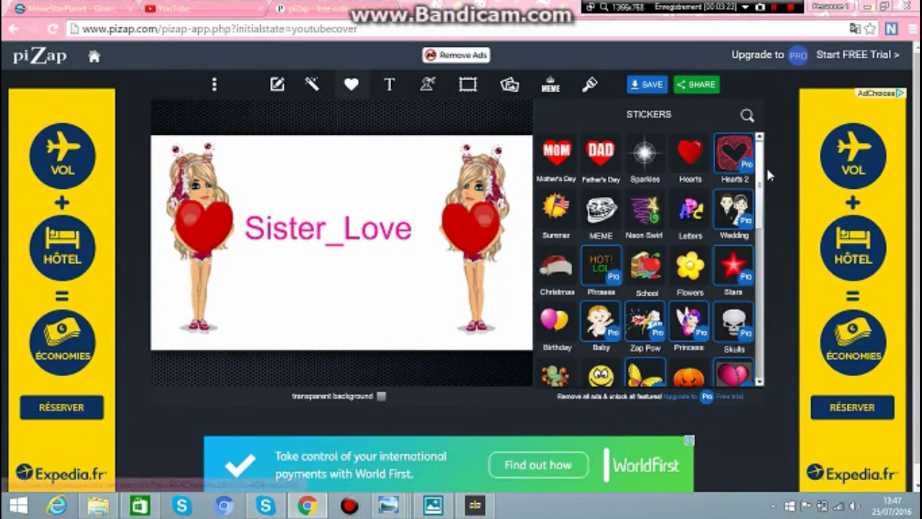
{"action": "scroll", "coordinate": [760, 180], "scroll_direction": "down", "scroll_amount": 1}
{"action": "scroll", "coordinate": [765, 211], "scroll_direction": "down", "scroll_amount": 3}
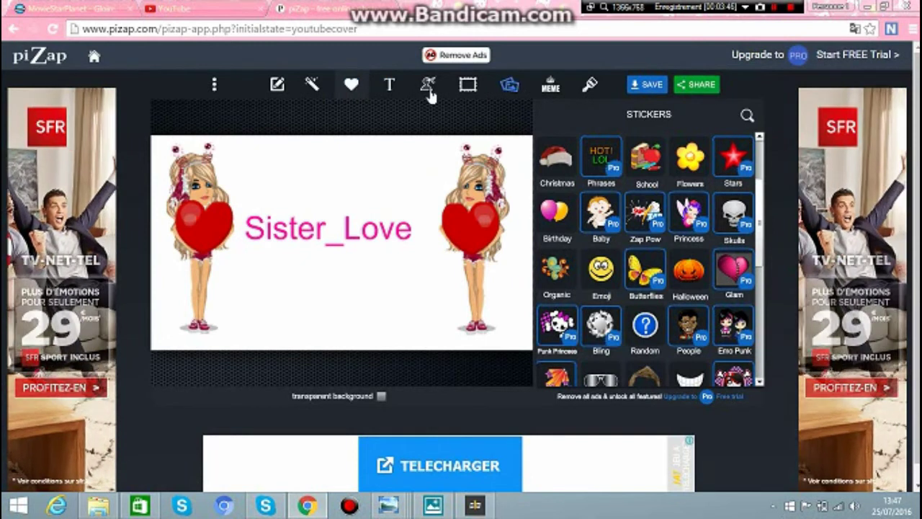
{"action": "left_click", "coordinate": [389, 86]}
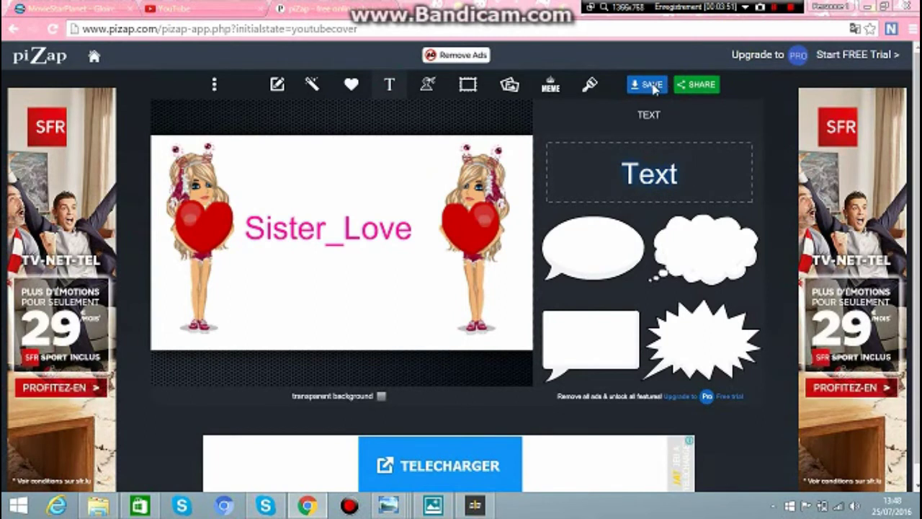
- Save the finished cover to the computer's Images folder as a standard-quality JPEG and finish the piZap session
{"action": "left_click", "coordinate": [652, 86]}
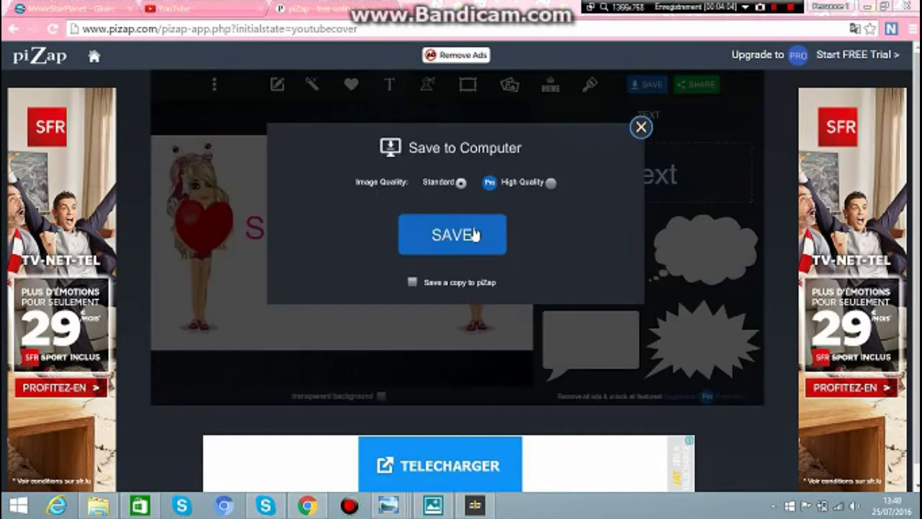
{"action": "left_click", "coordinate": [473, 232]}
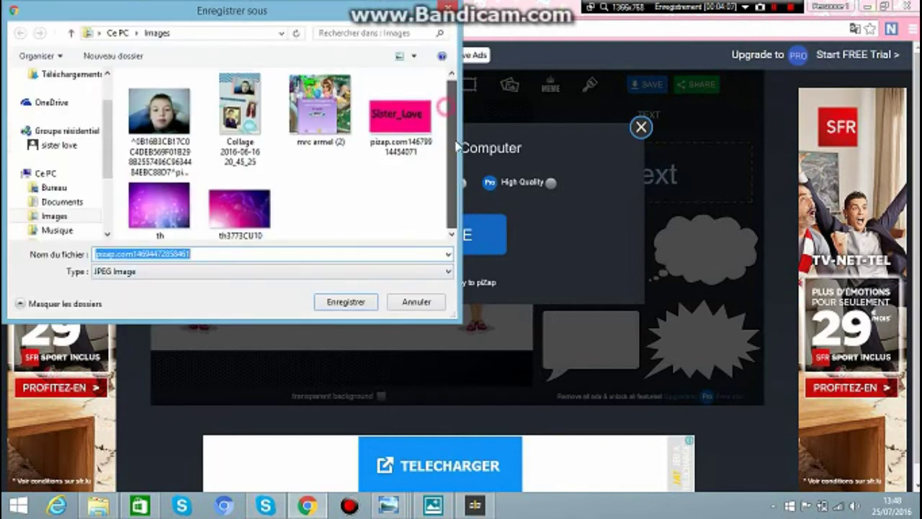
{"action": "left_click_drag", "start_coordinate": [451, 203], "coordinate": [458, 207]}
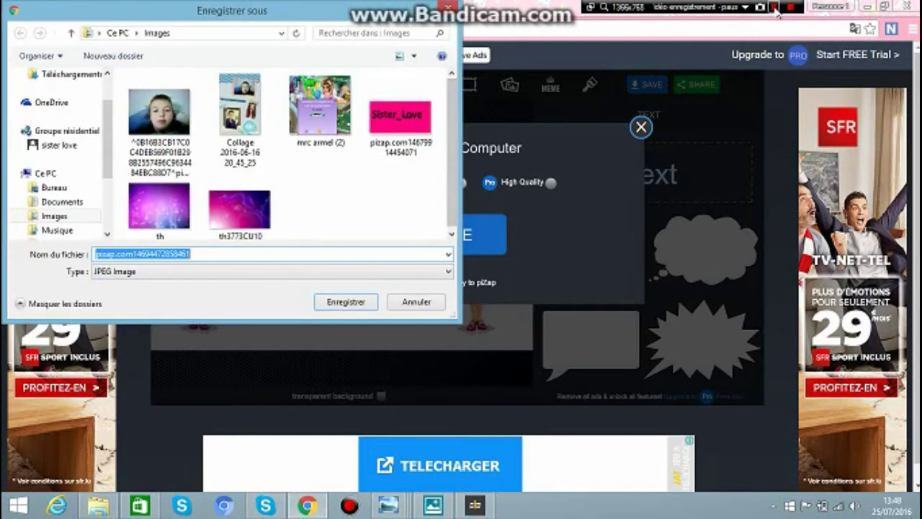
{"action": "key", "text": "Return"}
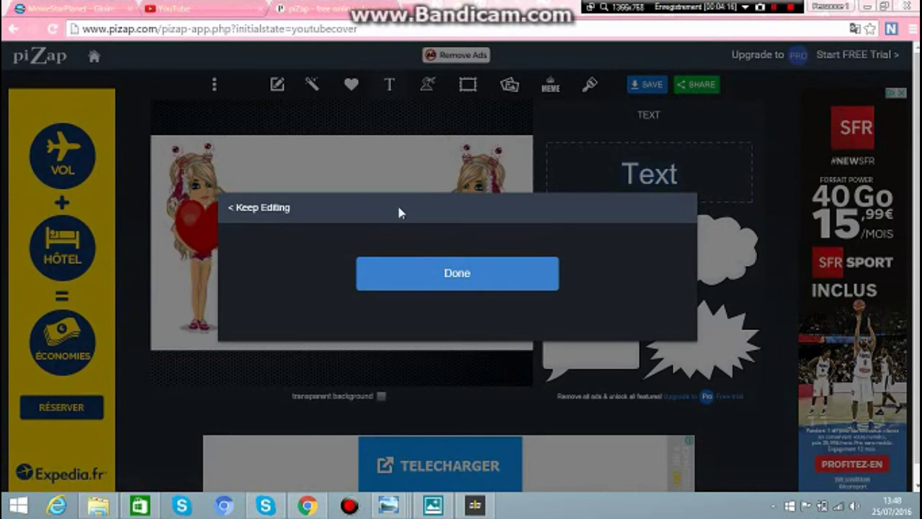
{"action": "left_click", "coordinate": [471, 273]}
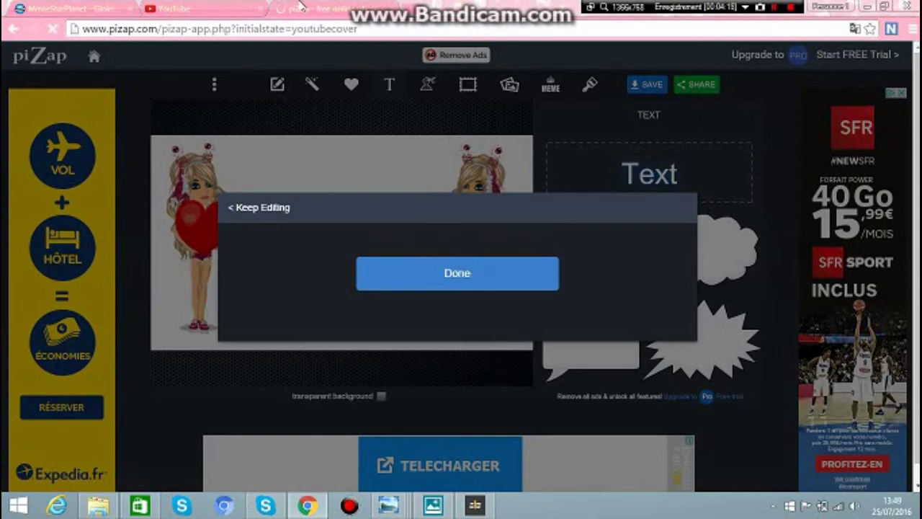
- Switch to the YouTube channel and replace its channel art with the saved cover, keeping the full image in the crop view
{"action": "left_click", "coordinate": [193, 8]}
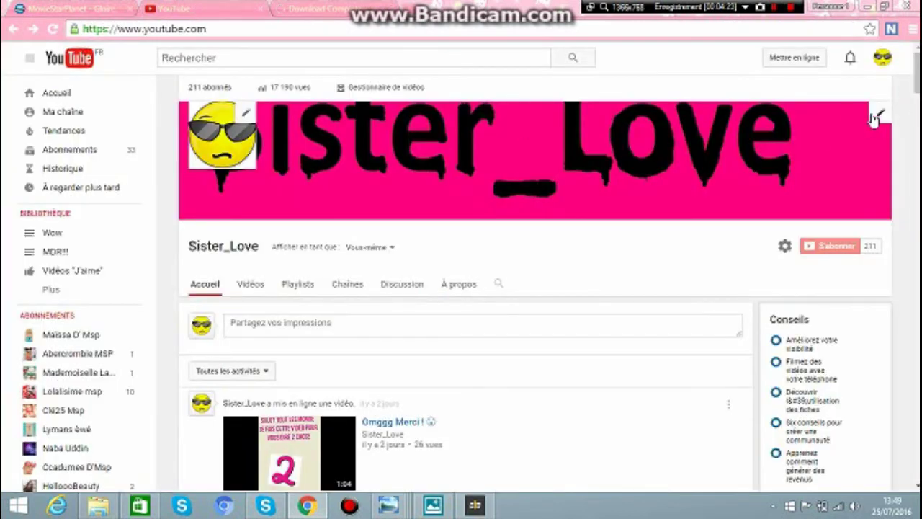
{"action": "left_click", "coordinate": [875, 117]}
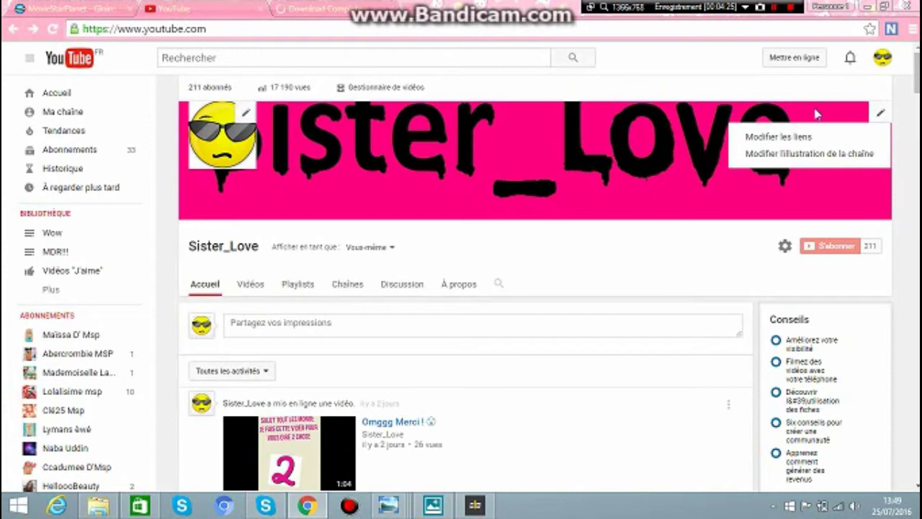
{"action": "left_click", "coordinate": [796, 155]}
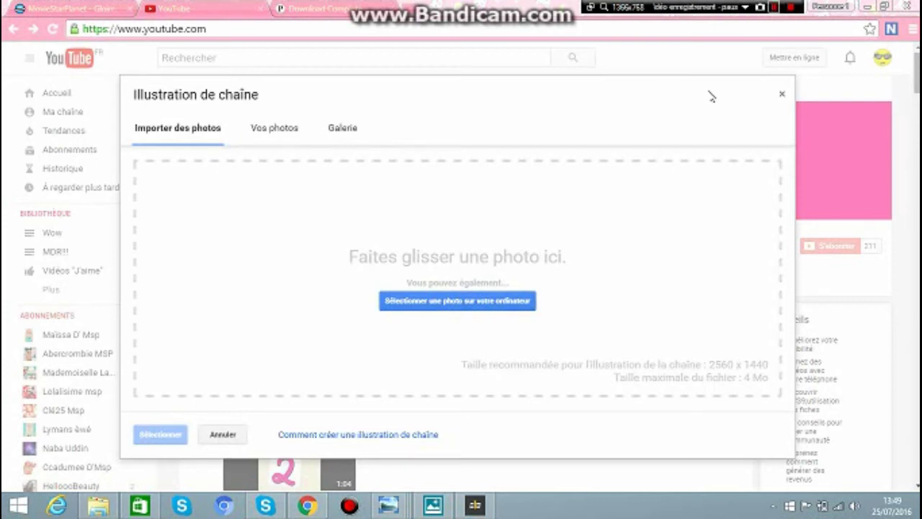
{"action": "left_click", "coordinate": [774, 8]}
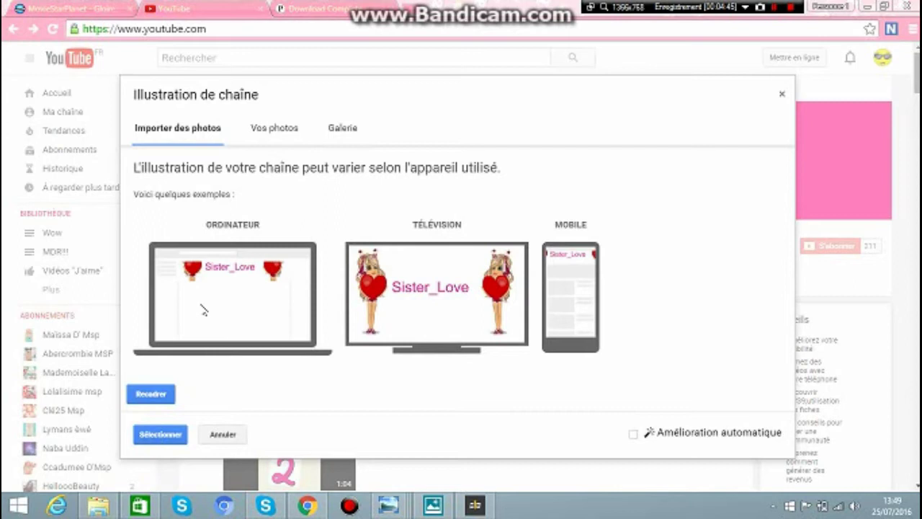
{"action": "left_click", "coordinate": [146, 394]}
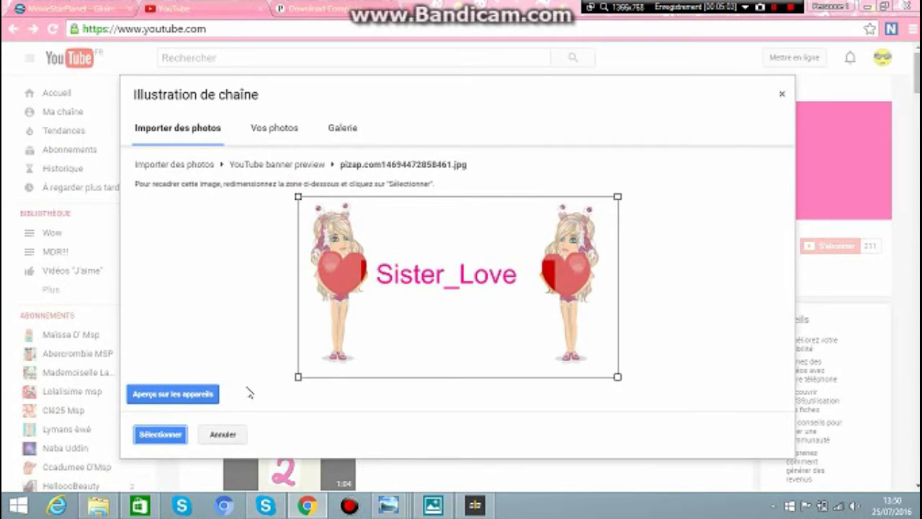
{"action": "left_click", "coordinate": [149, 437]}
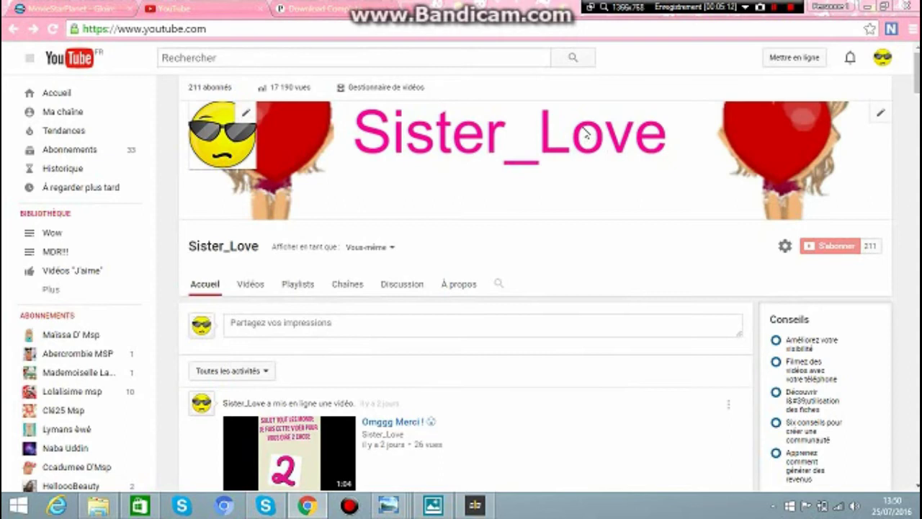
{"action": "left_click", "coordinate": [306, 8]}
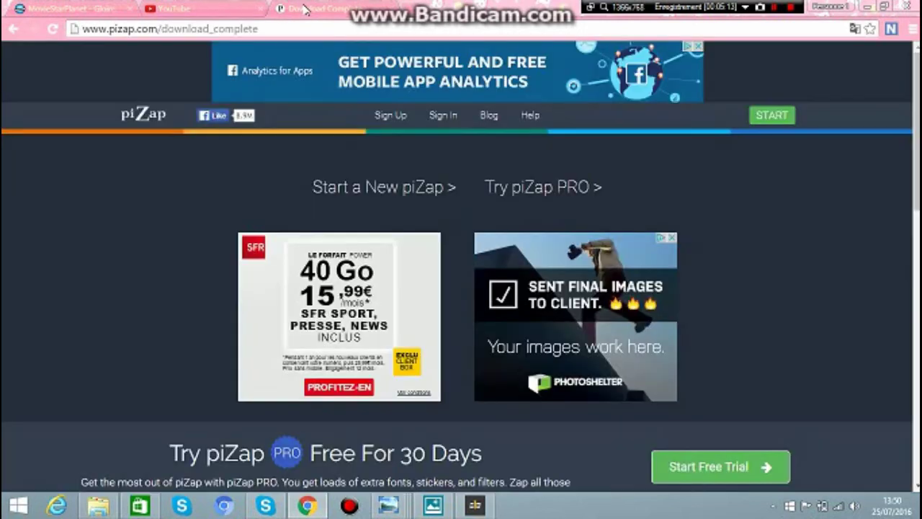
{"action": "left_click_drag", "start_coordinate": [306, 31], "coordinate": [157, 29]}
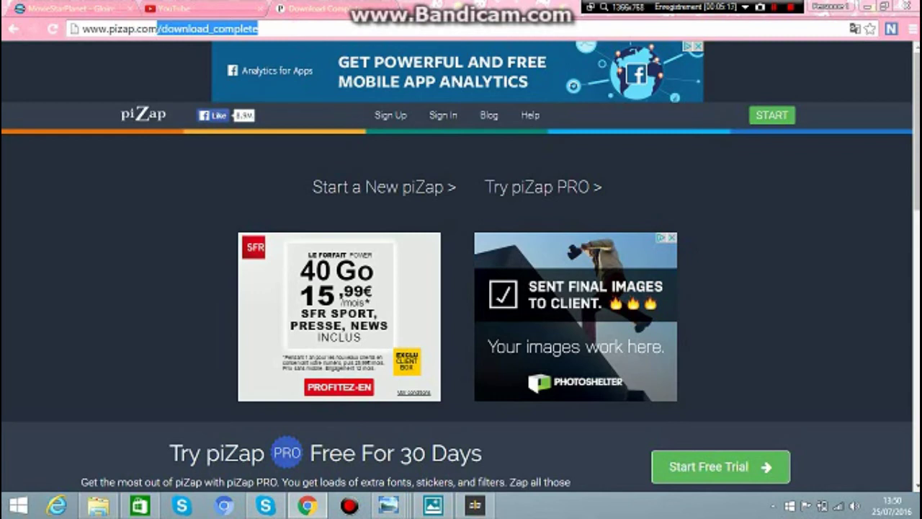
{"action": "key", "text": "BackSpace"}
{"action": "key", "text": "Return"}
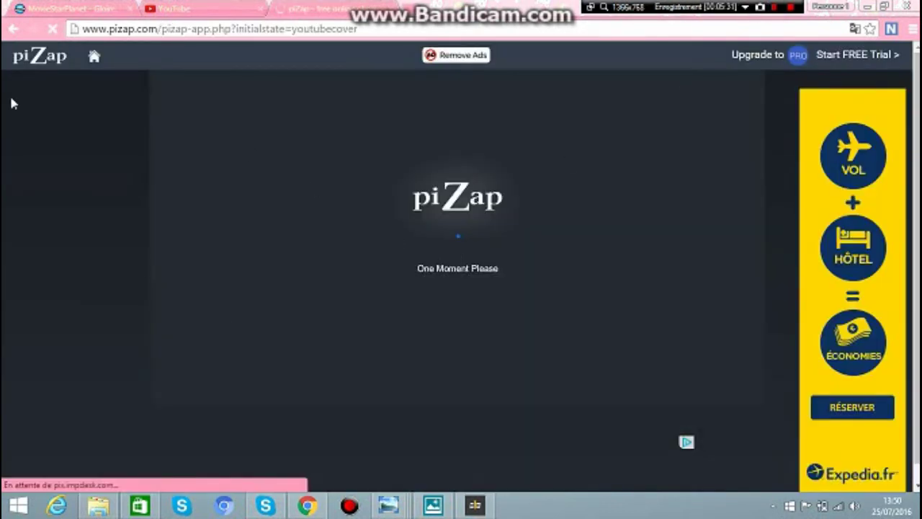
- Switch to the YouTube channel and view it as a subscriber who has already visited the page
{"action": "left_click", "coordinate": [214, 8]}
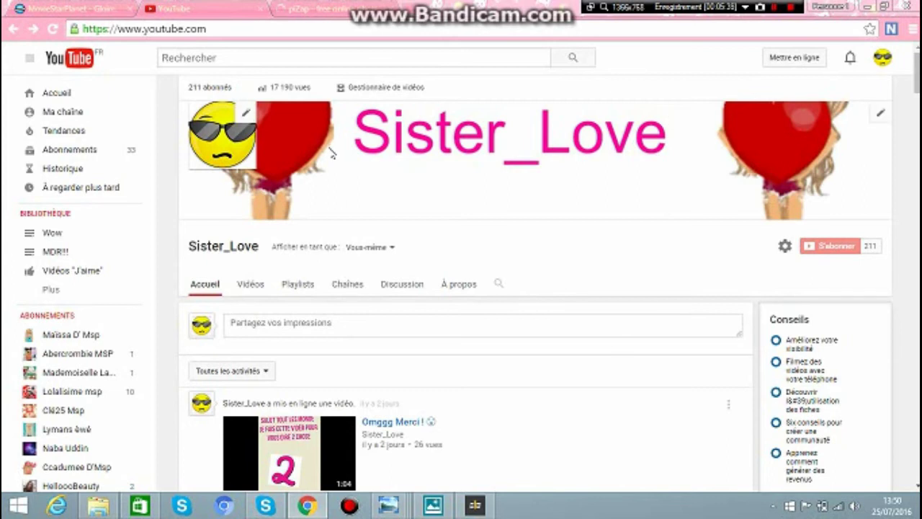
{"action": "left_click", "coordinate": [389, 247]}
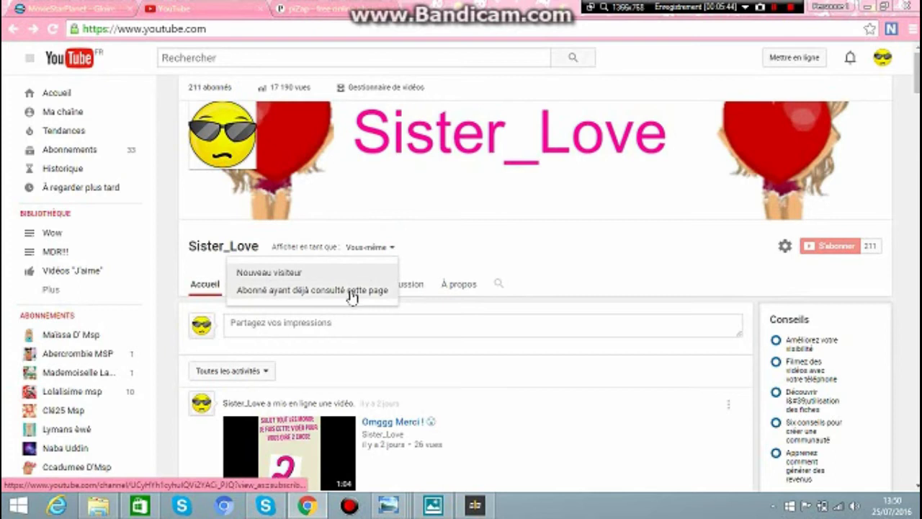
{"action": "left_click", "coordinate": [351, 292]}
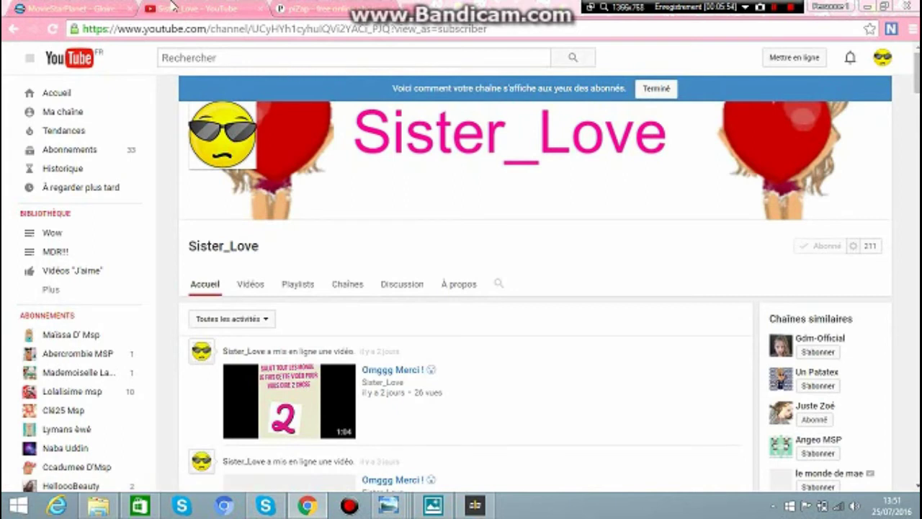
- In piZap, move both small character pictures closer to the Sister_love text in the new cover
{"action": "left_click", "coordinate": [348, 13]}
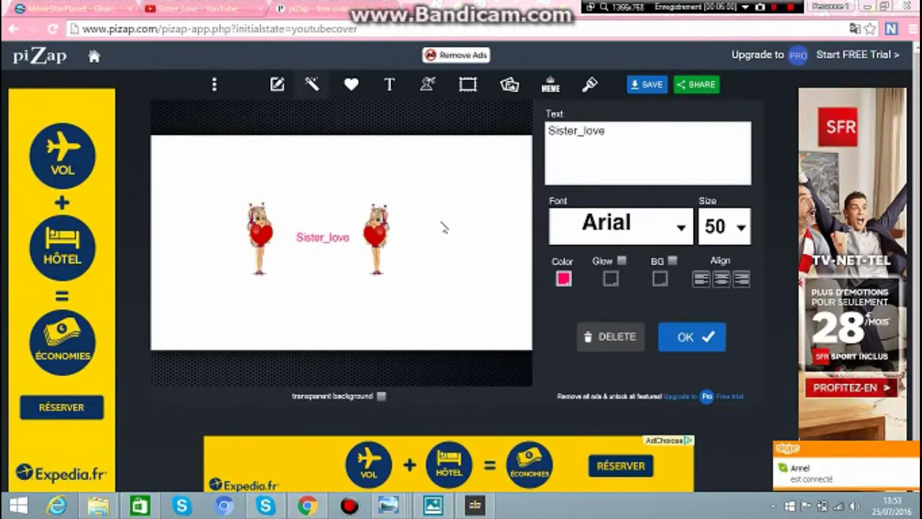
{"action": "left_click", "coordinate": [263, 233]}
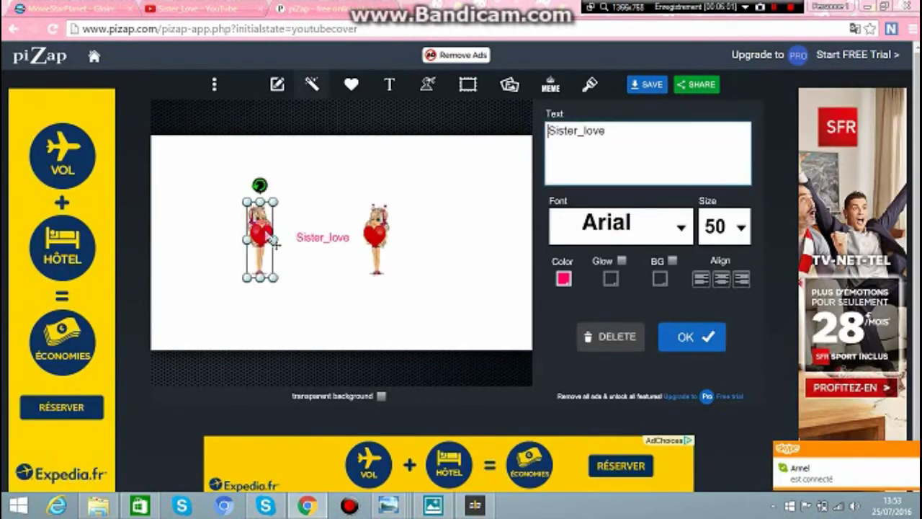
{"action": "left_click_drag", "start_coordinate": [281, 243], "coordinate": [289, 245]}
{"action": "left_click", "coordinate": [376, 243]}
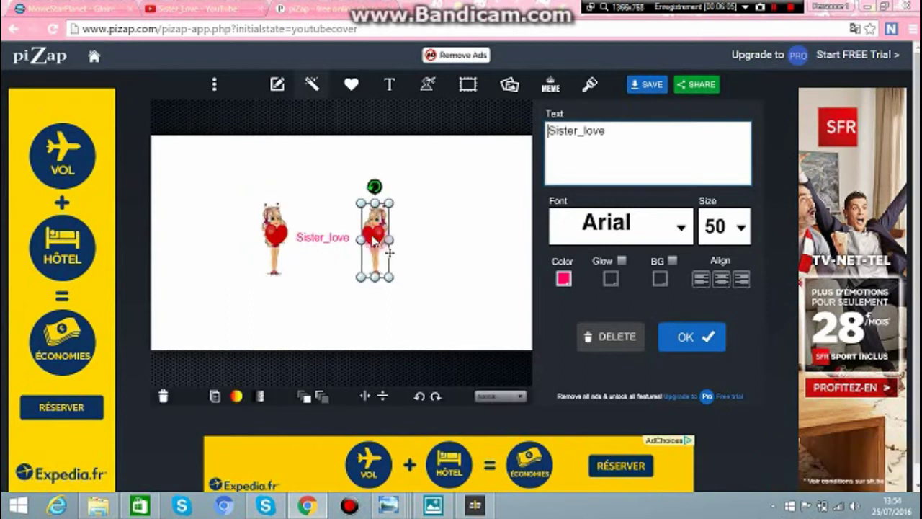
{"action": "left_click_drag", "start_coordinate": [371, 245], "coordinate": [369, 247]}
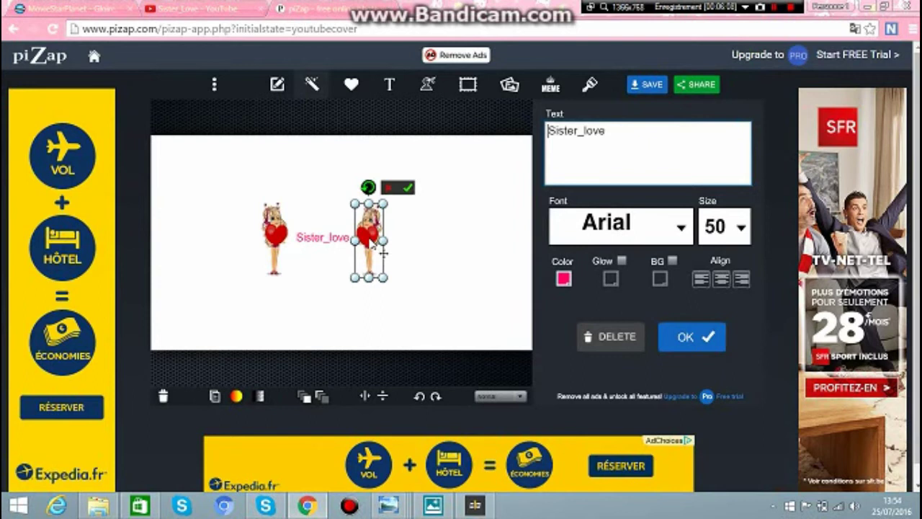
- Save the new smaller-figure cover and apply the saved file as the YouTube channel art
{"action": "left_click", "coordinate": [643, 85]}
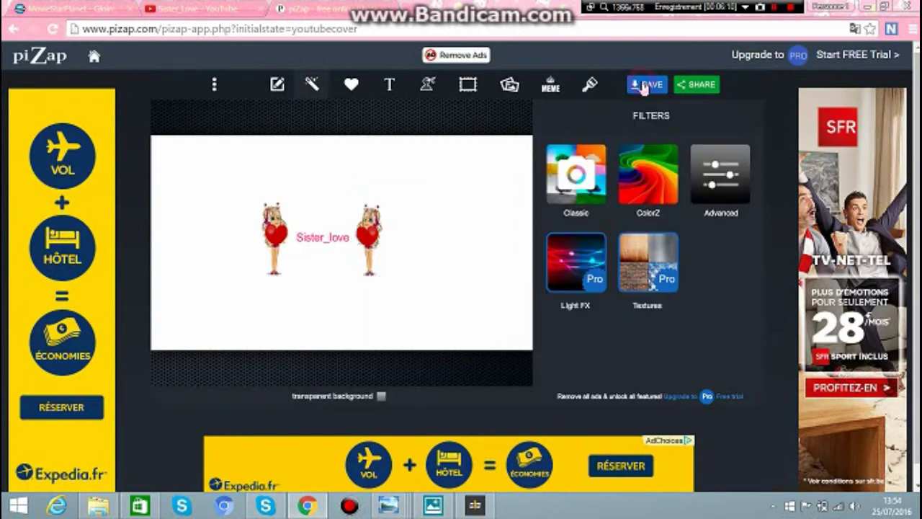
{"action": "left_click", "coordinate": [643, 85]}
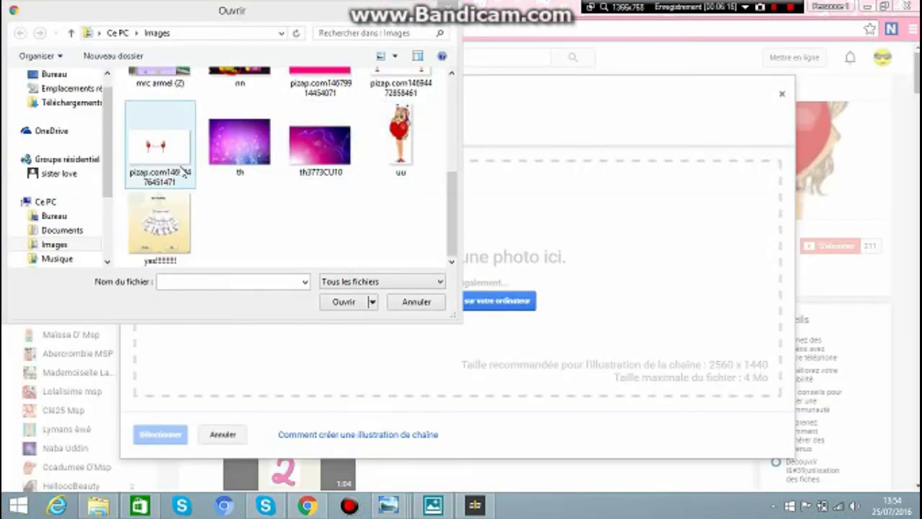
{"action": "left_click", "coordinate": [184, 171]}
{"action": "left_click", "coordinate": [331, 304]}
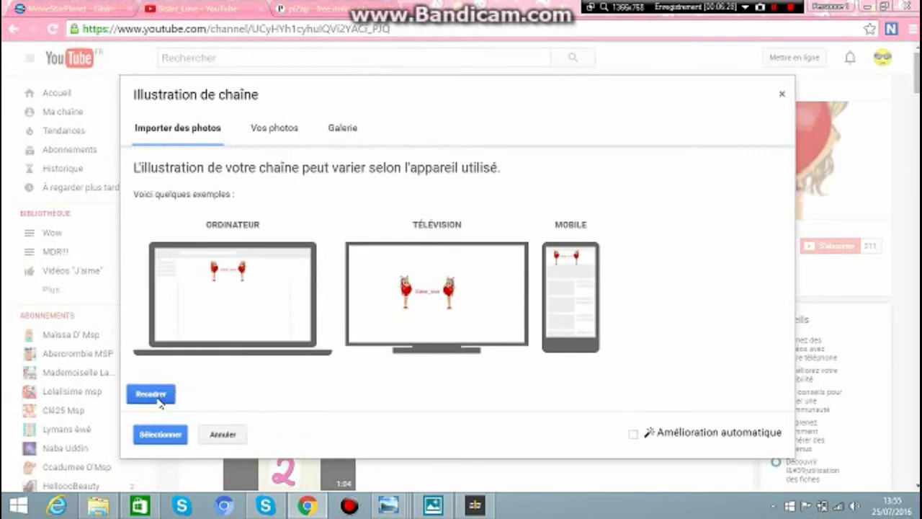
{"action": "left_click", "coordinate": [160, 435]}
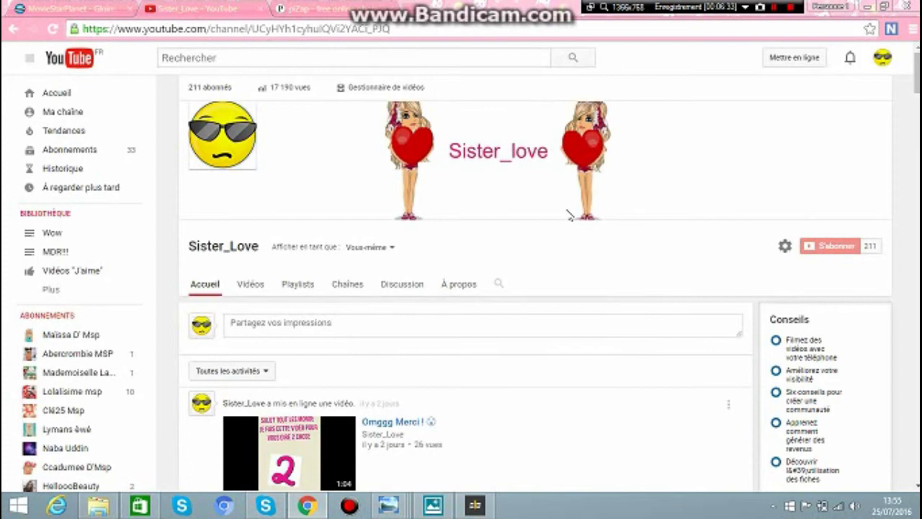
{"action": "mouse_move", "coordinate": [257, 139]}
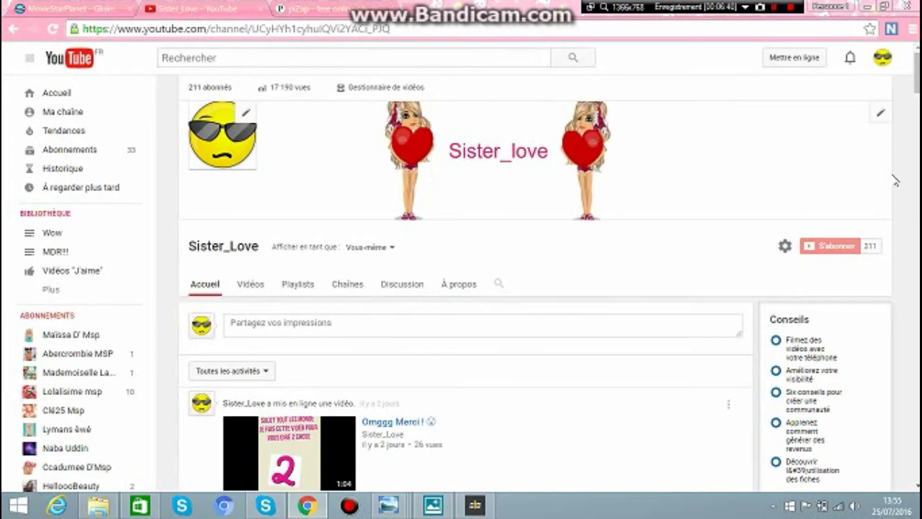
{"action": "mouse_move", "coordinate": [589, 121]}
- Switch to the MovieStarPlanet login page and enter the account's username
{"action": "left_click", "coordinate": [92, 10]}
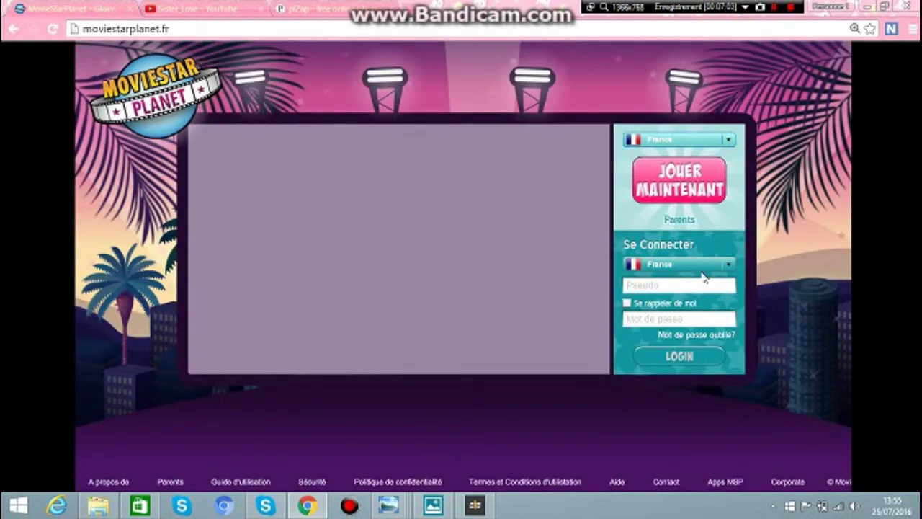
{"action": "left_click", "coordinate": [691, 285]}
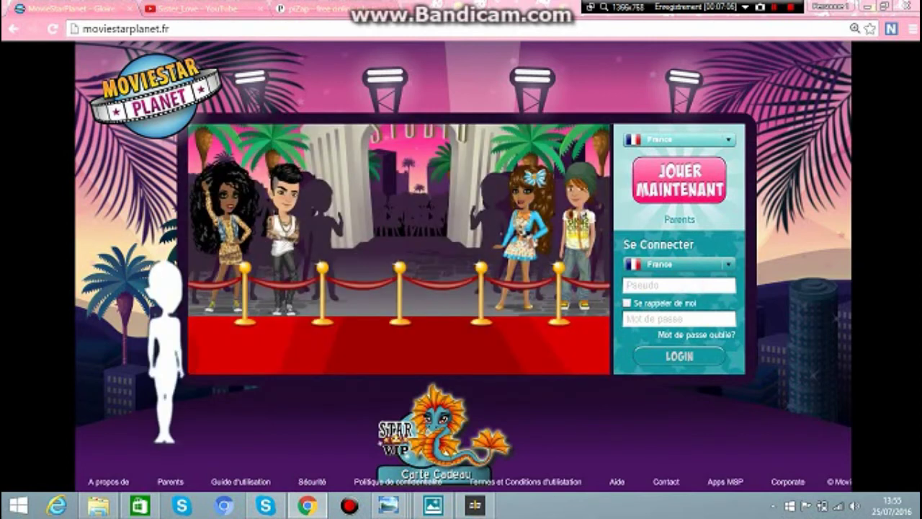
{"action": "type", "text": "iness"}
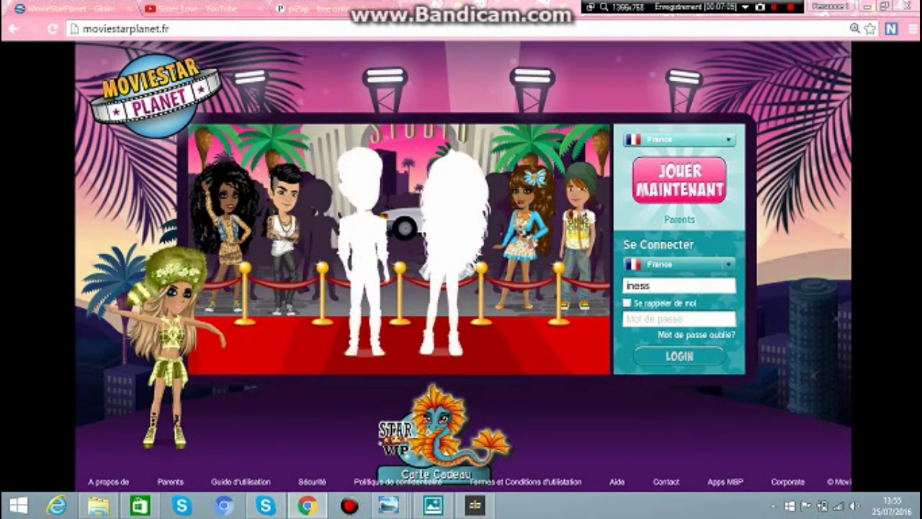
{"action": "type", "text": "oul"}
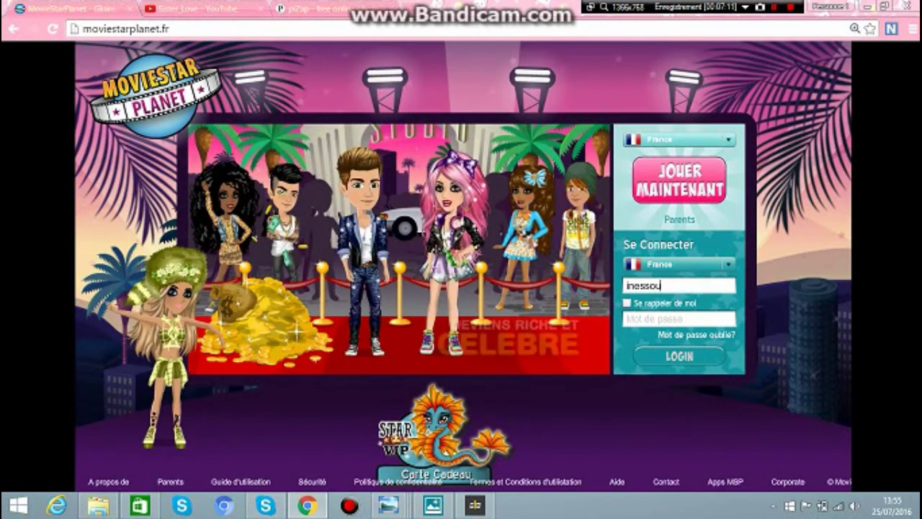
{"action": "type", "text": "ille"}
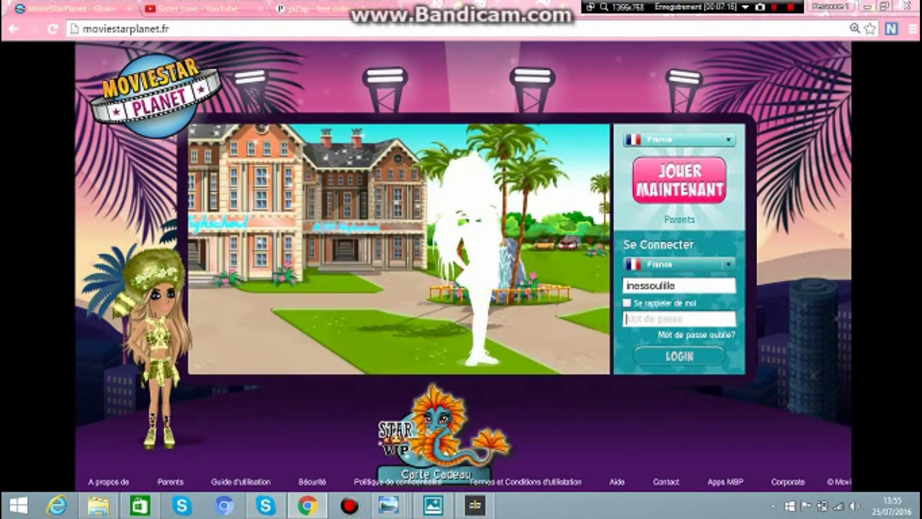
- Enter the account password and log in to MovieStarPlanet
{"action": "key", "text": "Tab"}
{"action": "type", "text": "******"}
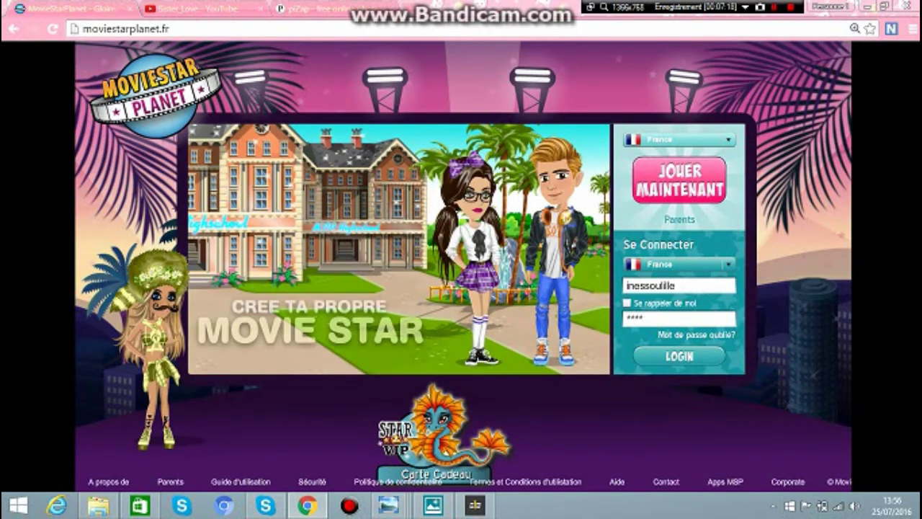
{"action": "type", "text": "****"}
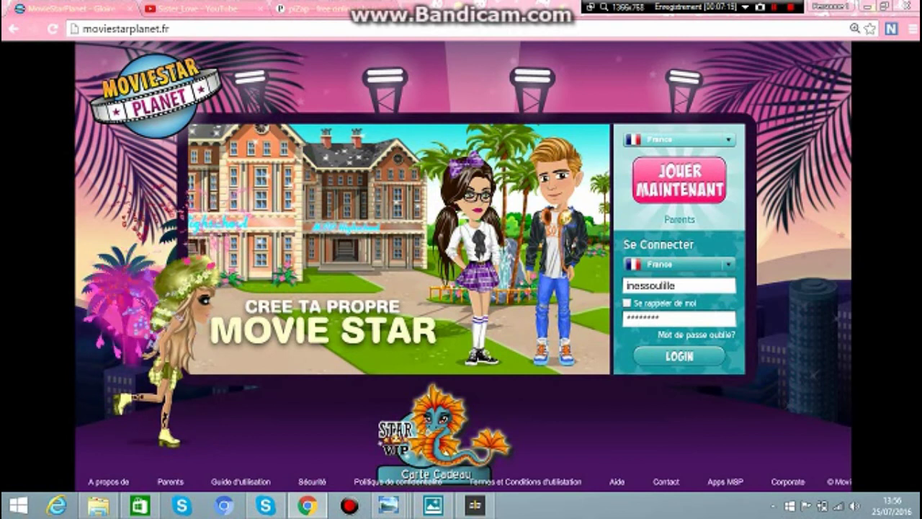
{"action": "type", "text": "***"}
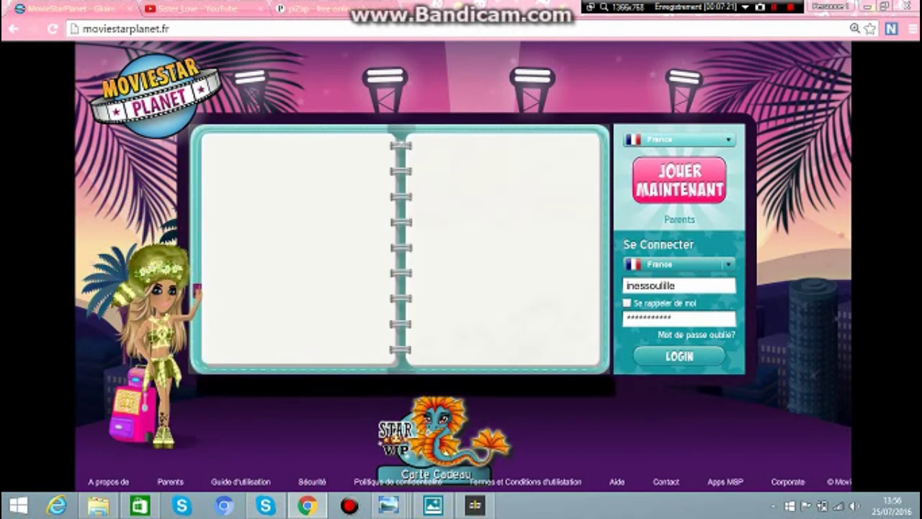
{"action": "type", "text": "****"}
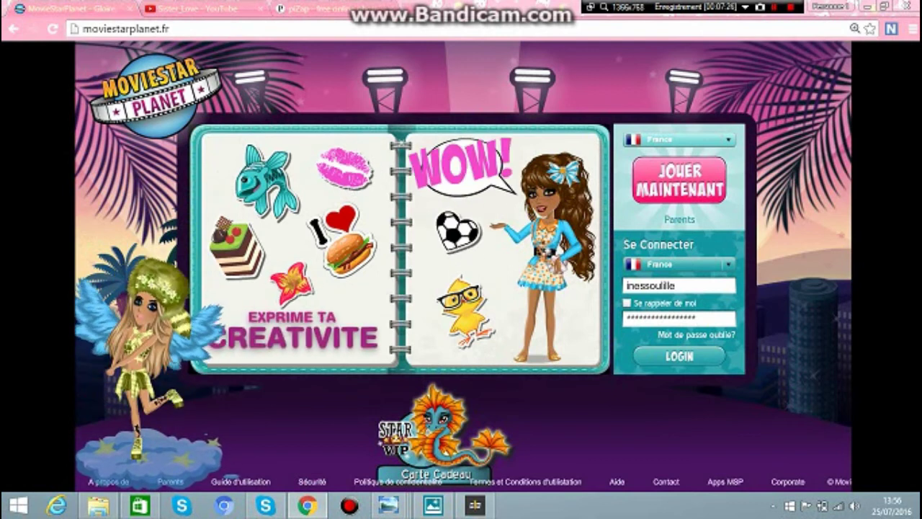
{"action": "type", "text": "**"}
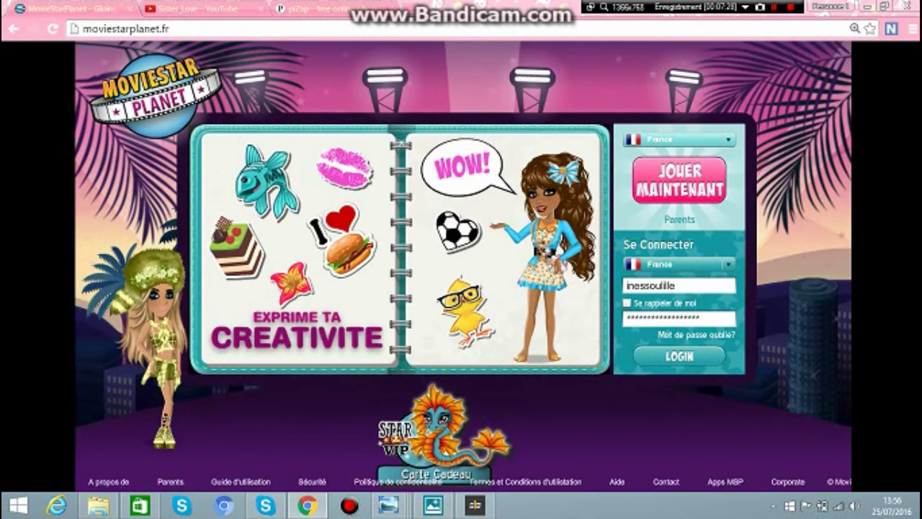
{"action": "type", "text": "**"}
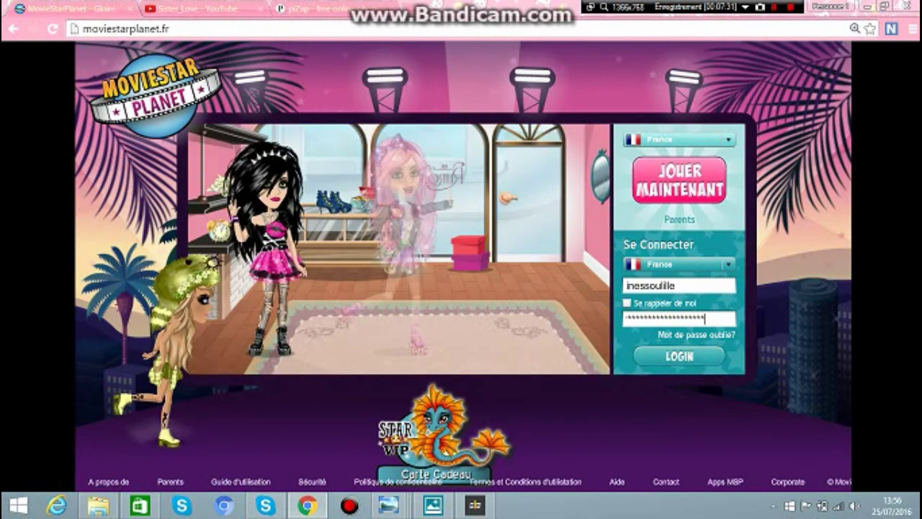
{"action": "key", "text": "Return"}
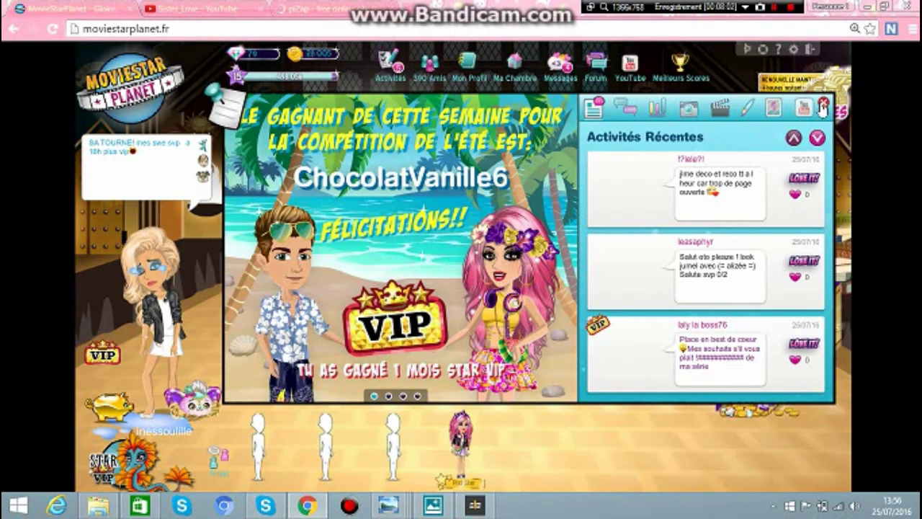
- Close the recent activities view and create a new blank ArtBook in the Creation area
{"action": "left_click", "coordinate": [823, 107]}
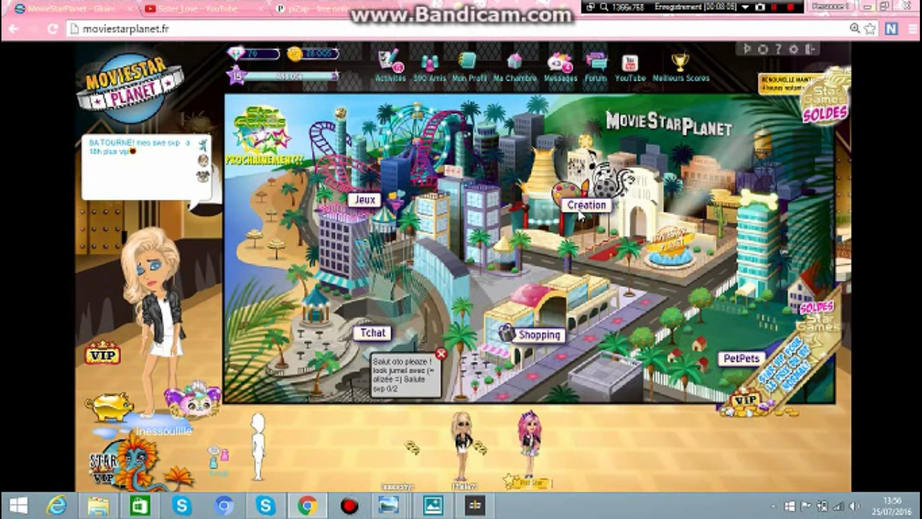
{"action": "left_click", "coordinate": [579, 212]}
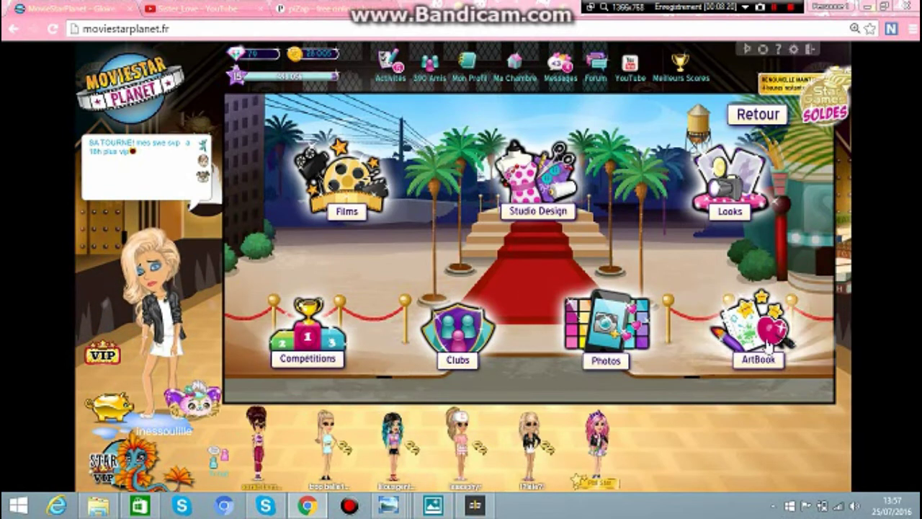
{"action": "left_click", "coordinate": [768, 346]}
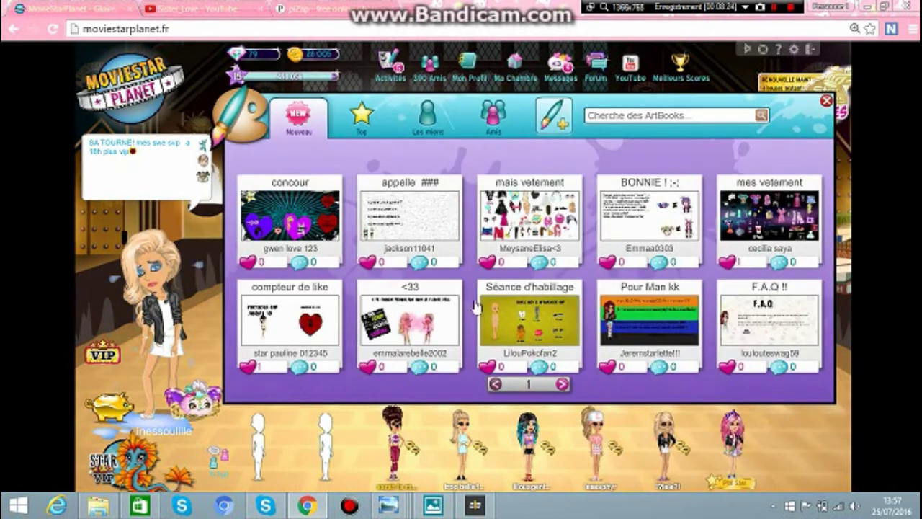
{"action": "left_click", "coordinate": [556, 118]}
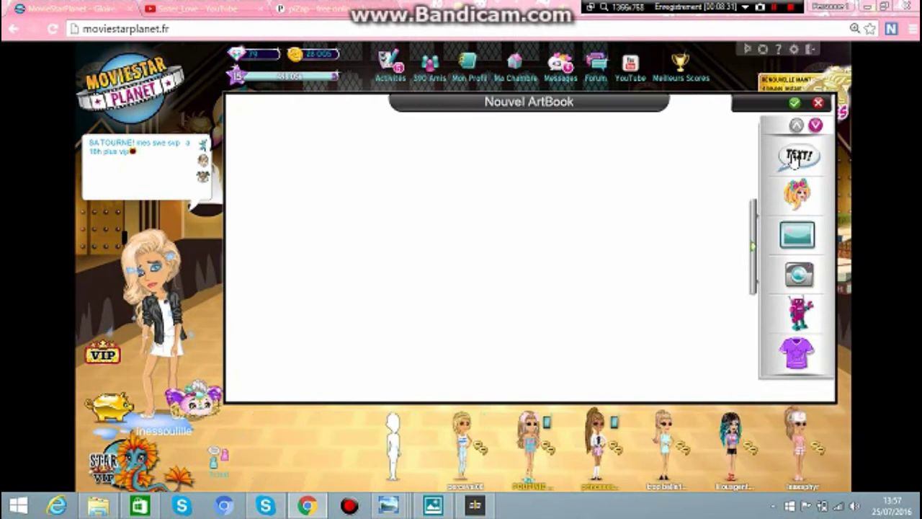
- Add a movie star character to the blank ArtBook page and move it to the middle
{"action": "left_click", "coordinate": [798, 210]}
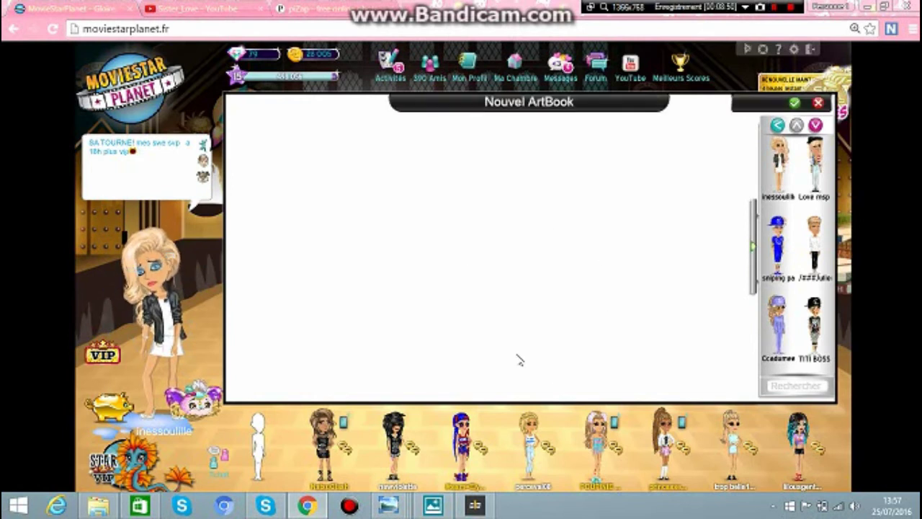
{"action": "left_click", "coordinate": [778, 166]}
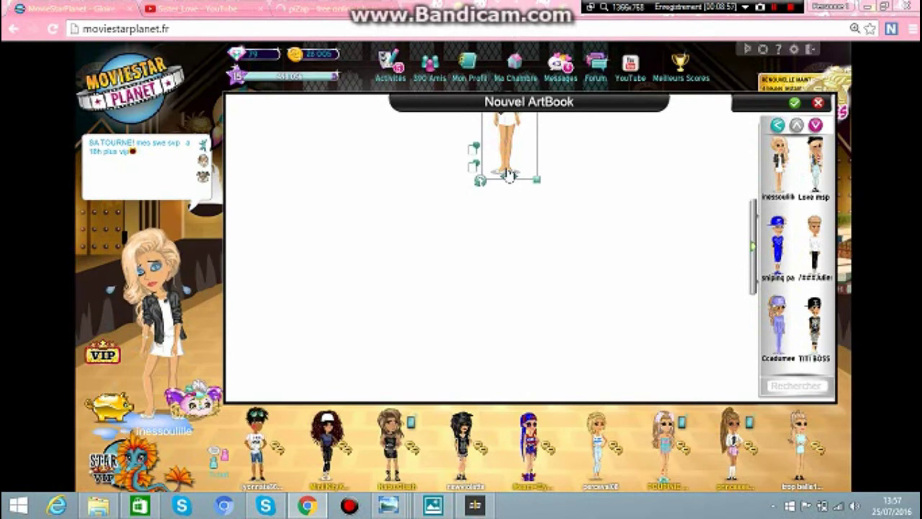
{"action": "left_click_drag", "start_coordinate": [508, 176], "coordinate": [497, 287]}
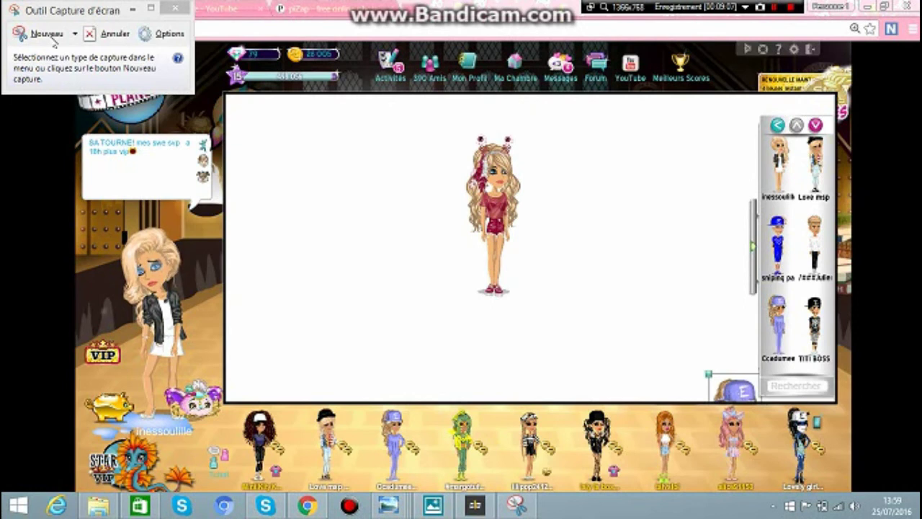
- Capture the ArtBook character's head and shoulders with the screen capture tool, save it as Capturetg, and close the capture
{"action": "left_click", "coordinate": [52, 38]}
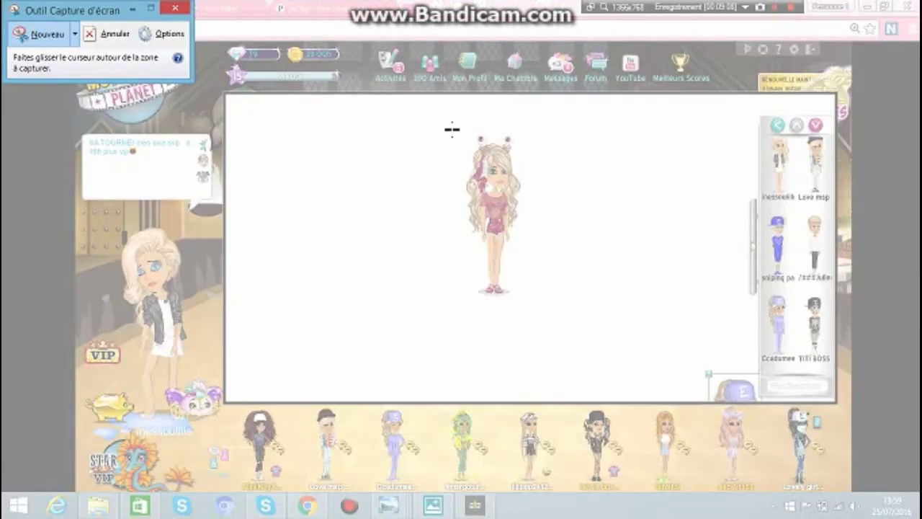
{"action": "left_click_drag", "start_coordinate": [453, 130], "coordinate": [536, 211]}
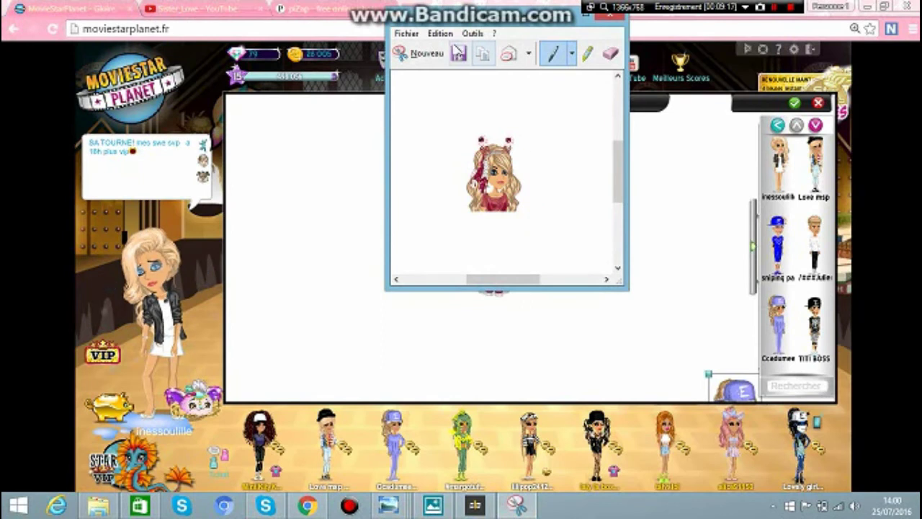
{"action": "left_click", "coordinate": [775, 7]}
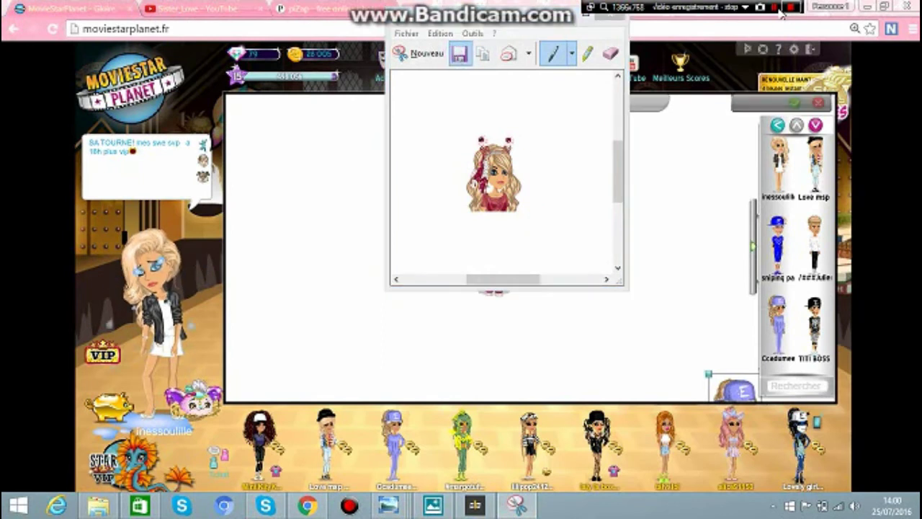
{"action": "left_click", "coordinate": [617, 29]}
- Switch to the YouTube channel and replace its icon with the imported picture Capturetg, accepting the full crop
{"action": "left_click", "coordinate": [217, 10]}
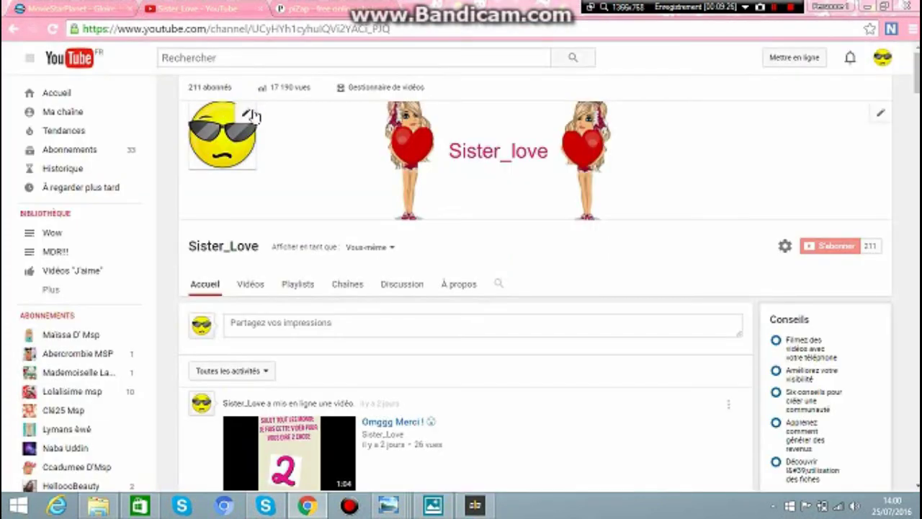
{"action": "left_click", "coordinate": [251, 113]}
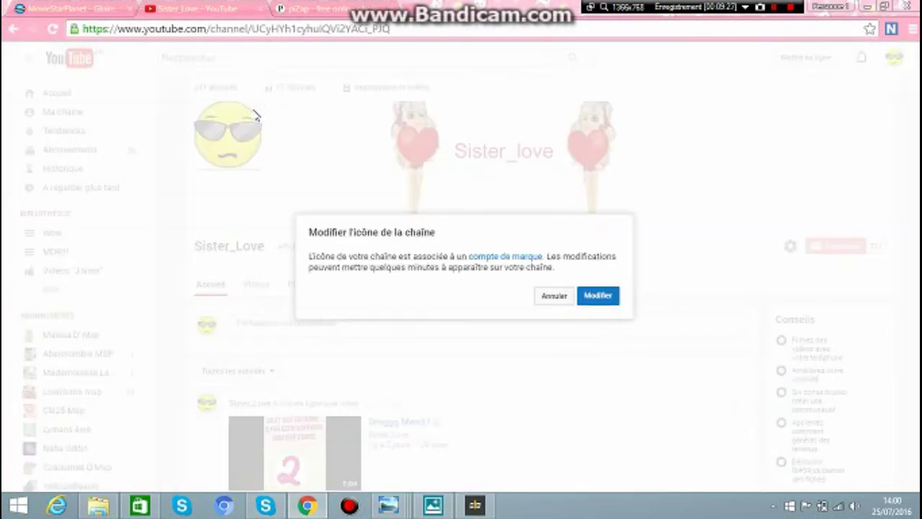
{"action": "left_click", "coordinate": [600, 296]}
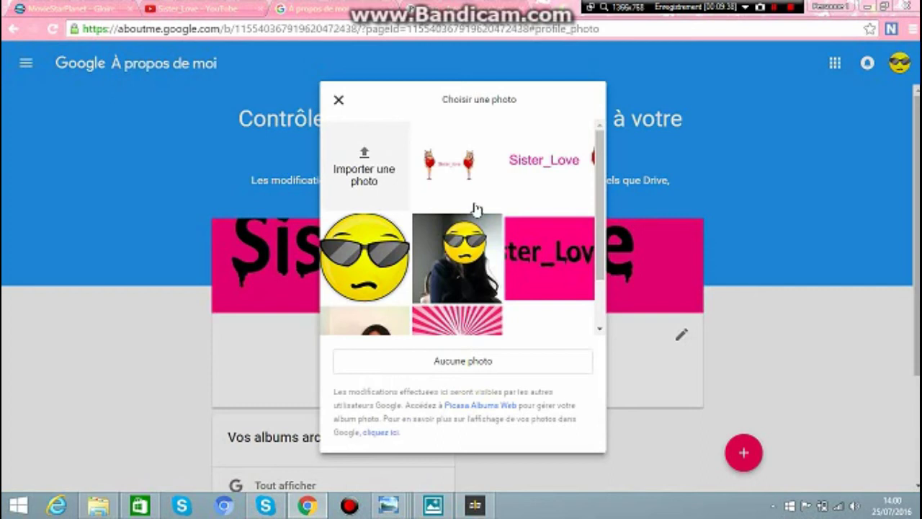
{"action": "left_click", "coordinate": [358, 170]}
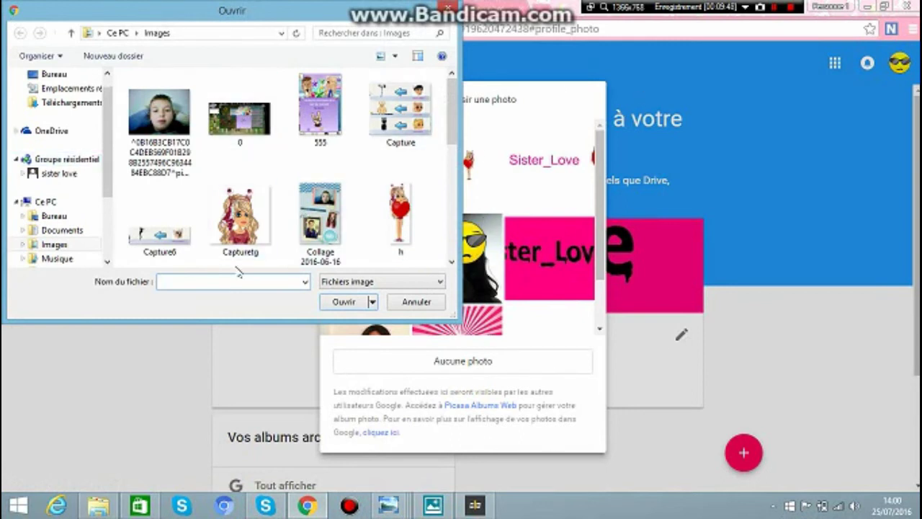
{"action": "left_click", "coordinate": [242, 231]}
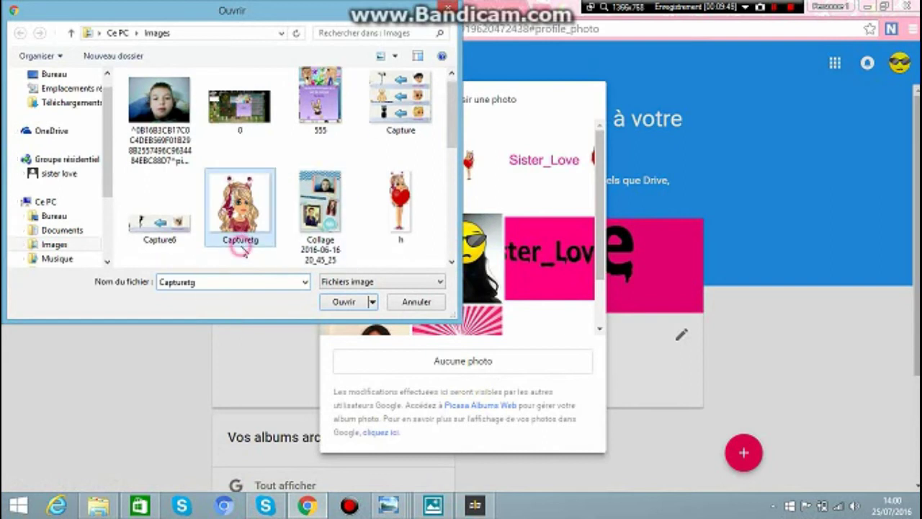
{"action": "left_click", "coordinate": [354, 305]}
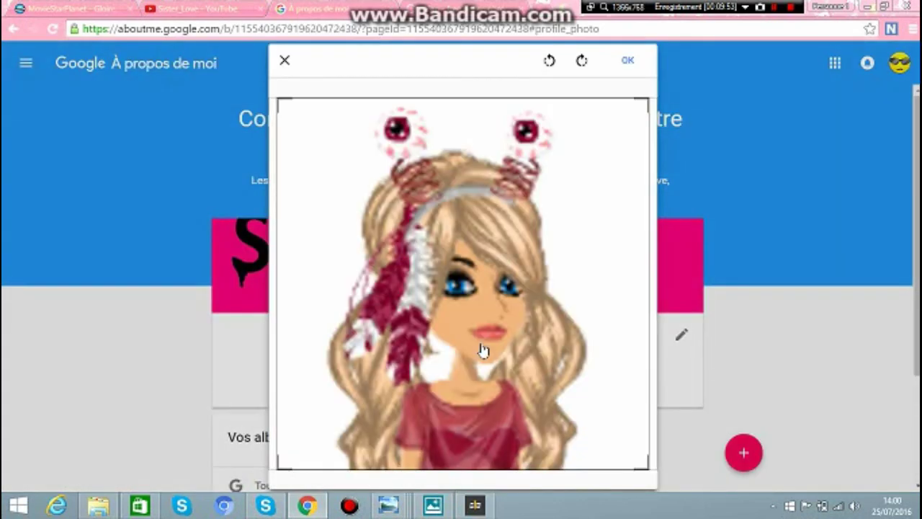
{"action": "left_click", "coordinate": [628, 63]}
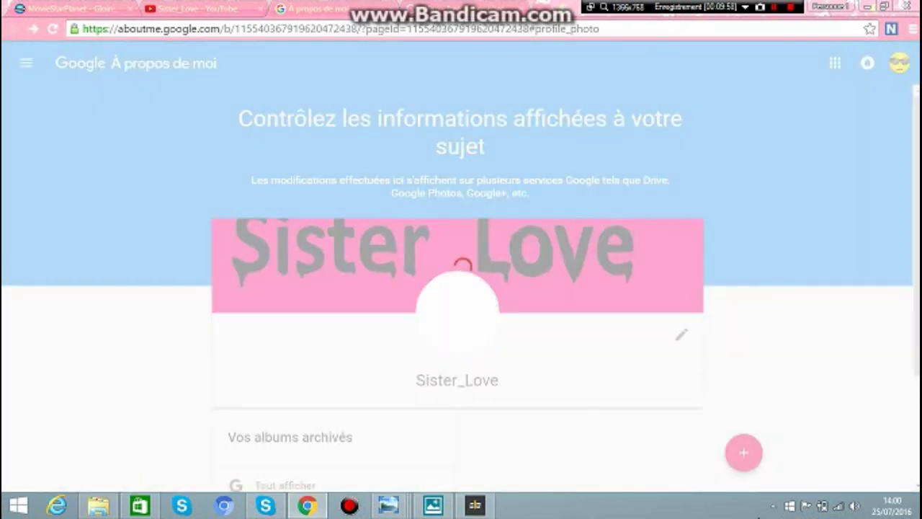
{"action": "left_click", "coordinate": [790, 7]}
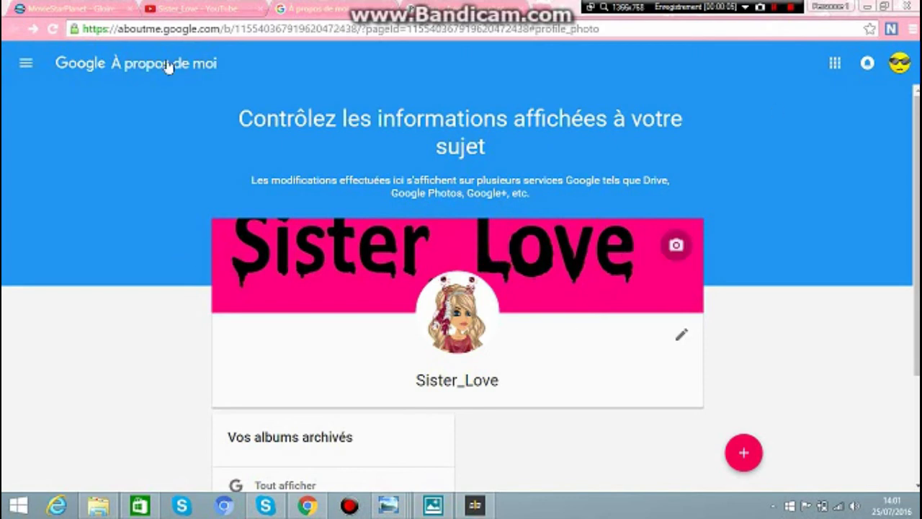
- Return to the YouTube channel page to check its icon, and close that tab
{"action": "left_click", "coordinate": [174, 11]}
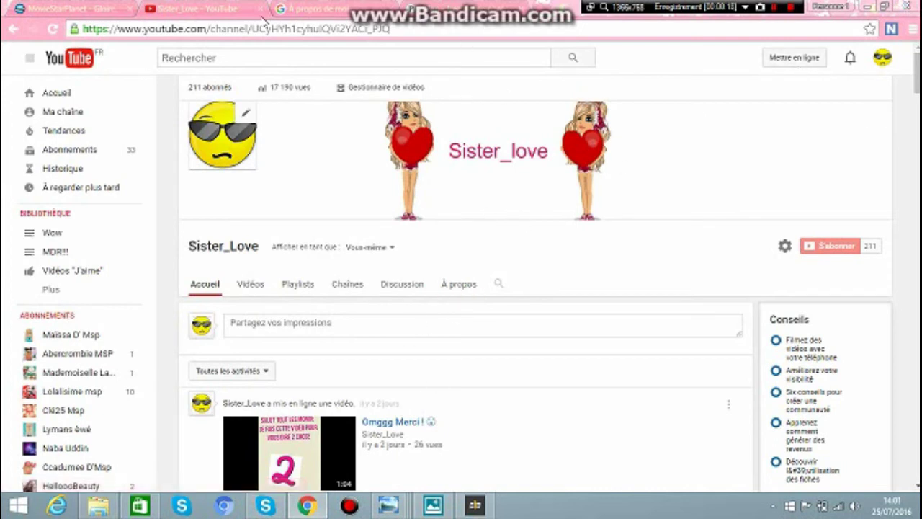
{"action": "left_click", "coordinate": [260, 8]}
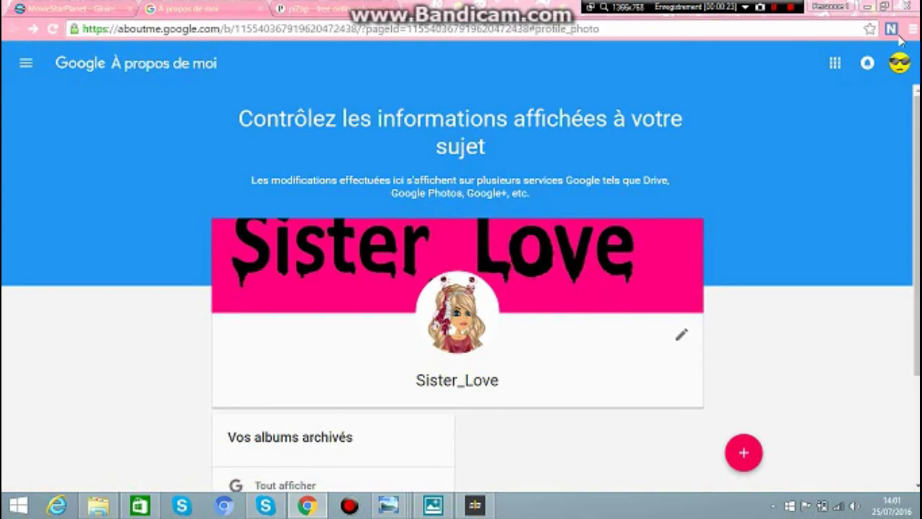
- Replace the Google profile's cover photo with the Sister_love banner picture, accepting the full crop
{"action": "mouse_move", "coordinate": [911, 33]}
{"action": "scroll", "coordinate": [743, 453], "scroll_direction": "down", "scroll_amount": 2}
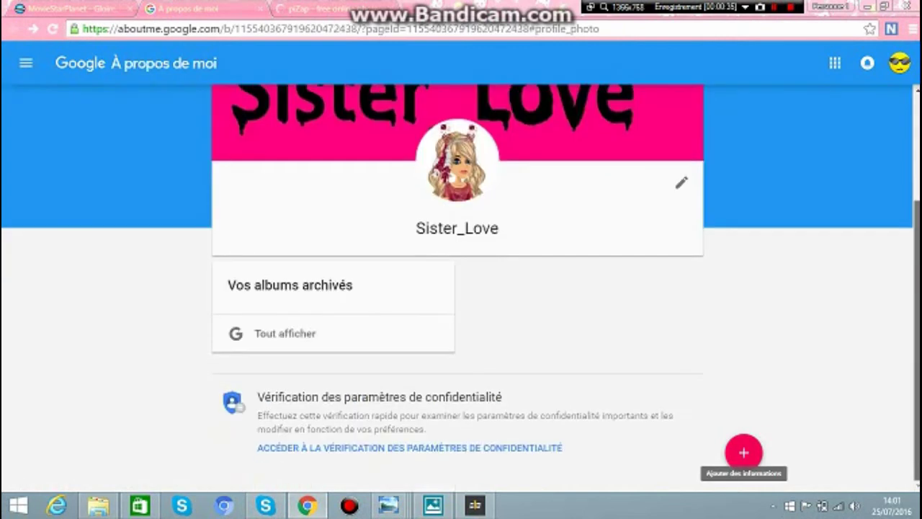
{"action": "scroll", "coordinate": [897, 288], "scroll_direction": "up", "scroll_amount": 2}
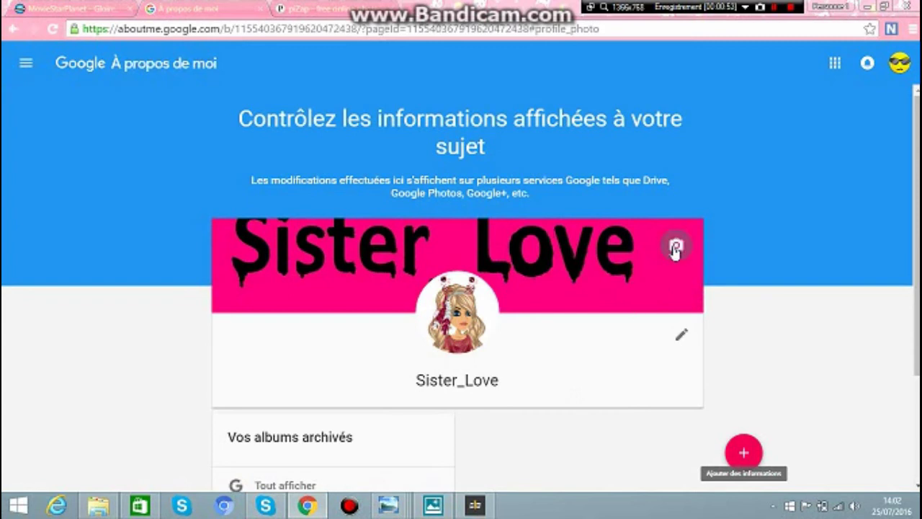
{"action": "left_click", "coordinate": [675, 248]}
{"action": "left_click", "coordinate": [431, 178]}
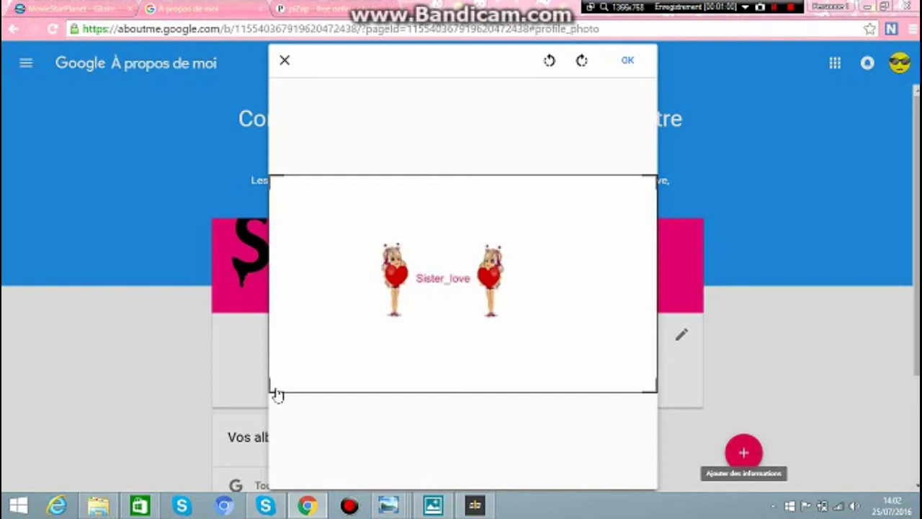
{"action": "left_click", "coordinate": [630, 63]}
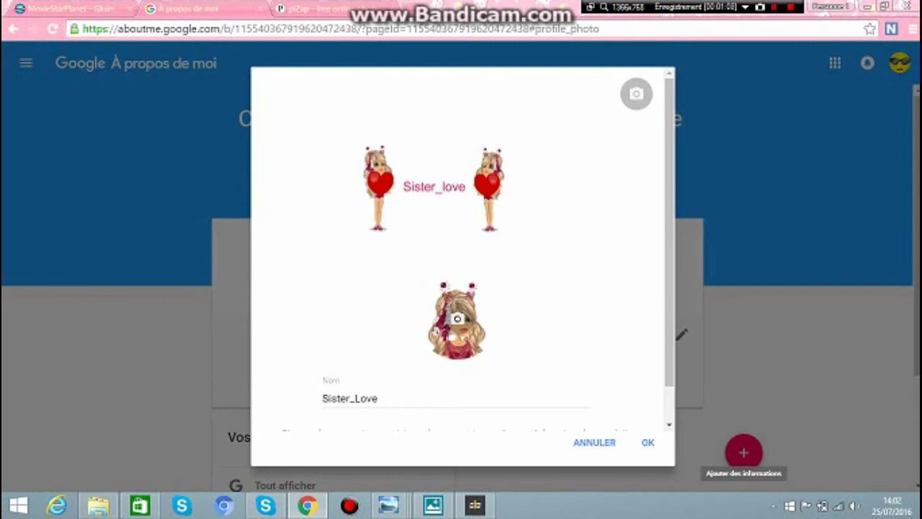
- Review the profile's name field without editing it and save the profile with its new cover
{"action": "left_click", "coordinate": [411, 400]}
{"action": "left_click", "coordinate": [405, 399]}
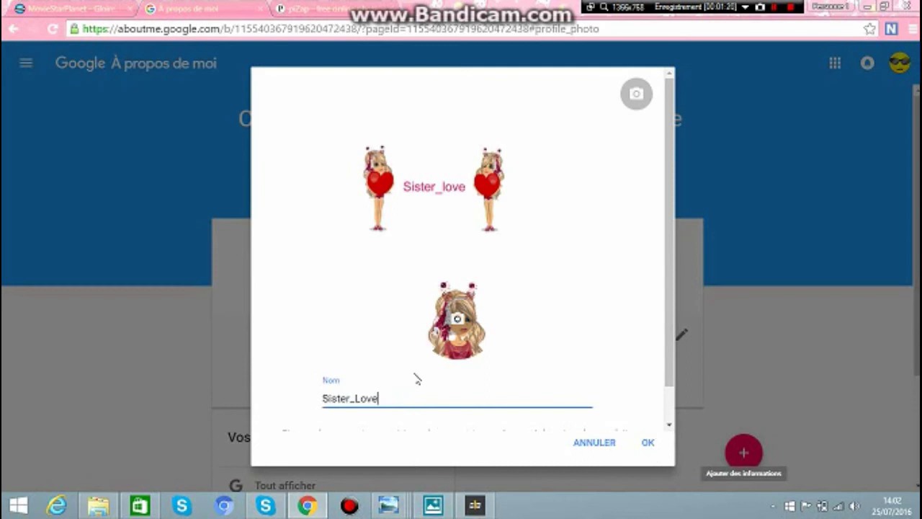
{"action": "left_click_drag", "start_coordinate": [414, 398], "coordinate": [389, 398]}
{"action": "left_click", "coordinate": [373, 397]}
{"action": "left_click", "coordinate": [648, 443]}
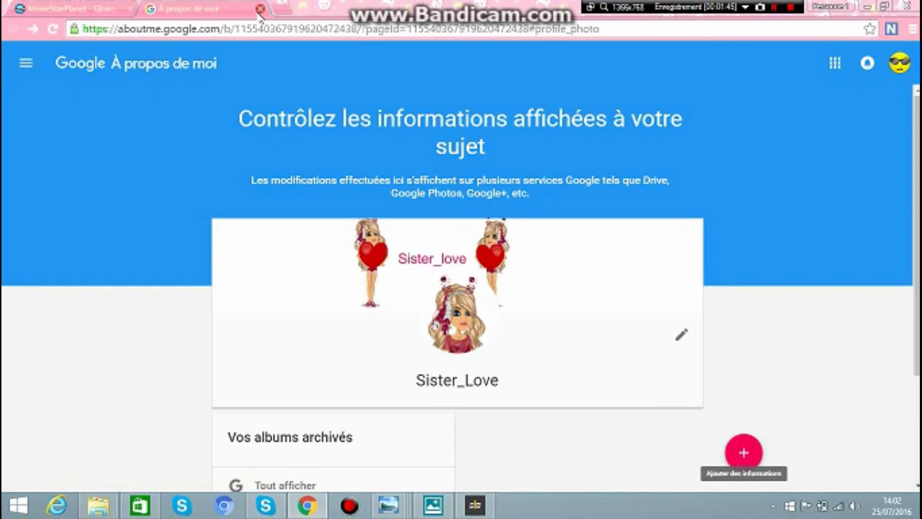
- Open YouTube in a new browser tab and go to the own channel's page to check the banner and icon
{"action": "left_click", "coordinate": [288, 12]}
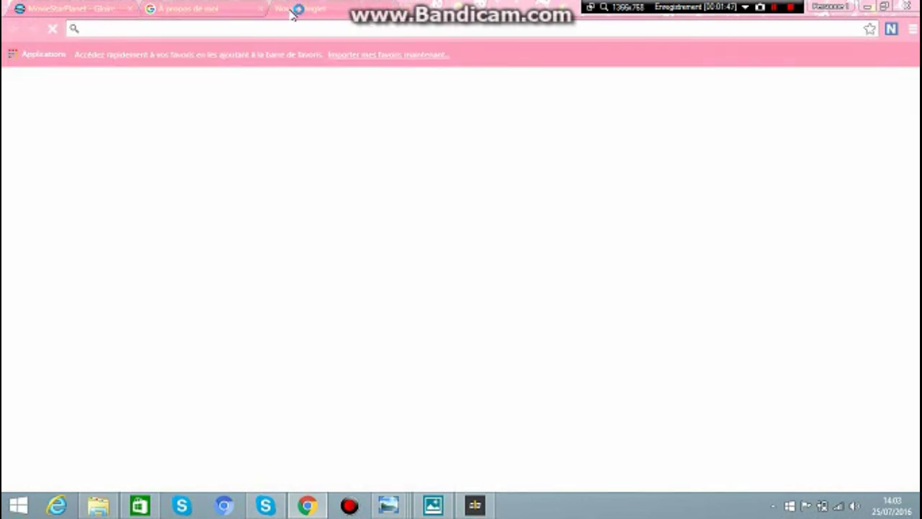
{"action": "type", "text": "youtube.com/?gl=FR&hl=fr"}
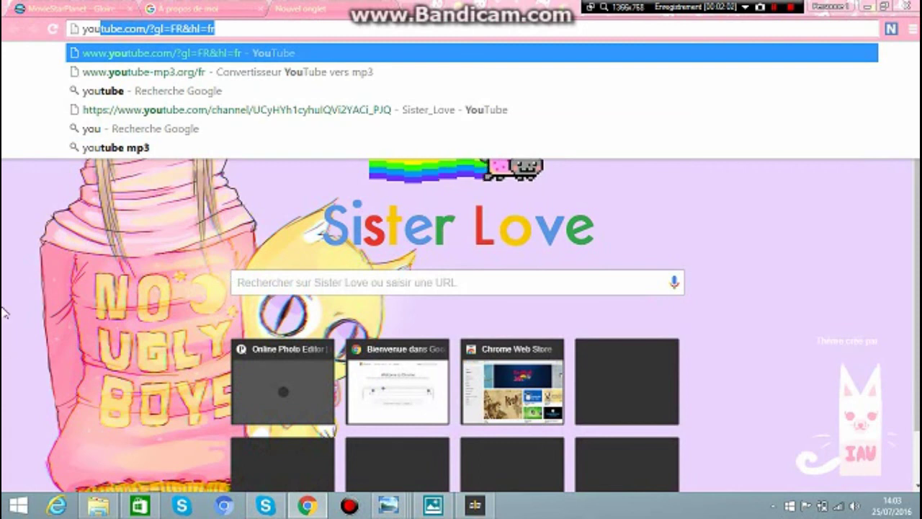
{"action": "left_click", "coordinate": [266, 56]}
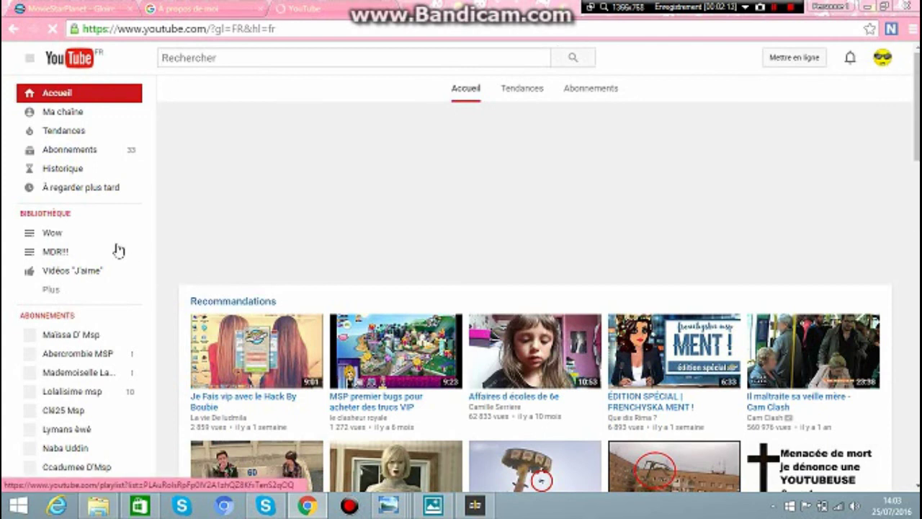
{"action": "left_click", "coordinate": [74, 118]}
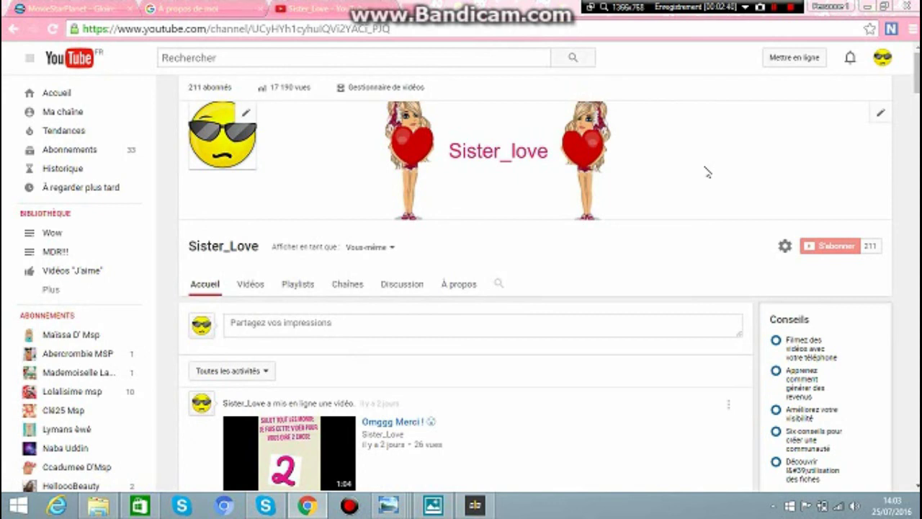
- Switch to Movie Edit Touch, continue with the free version, and look at the project-loading and video-import file pickers, cancelling both
{"action": "left_click", "coordinate": [470, 506]}
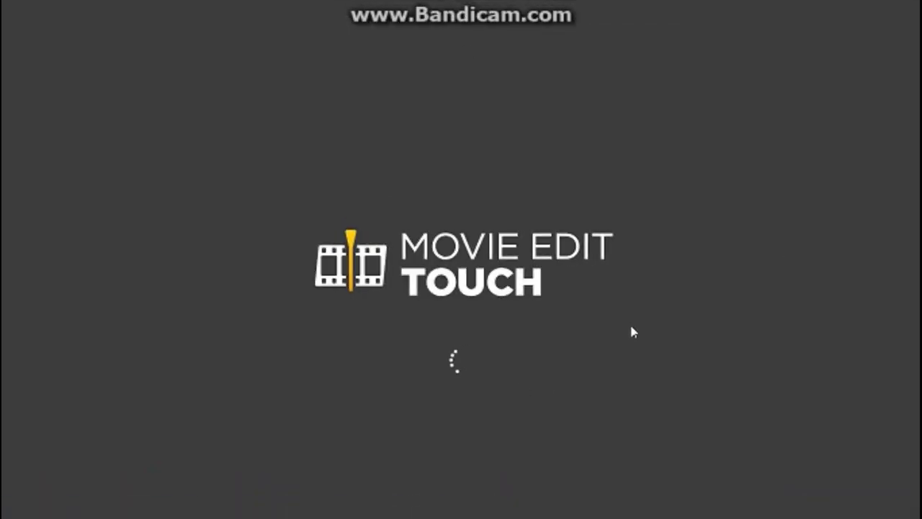
{"action": "mouse_move", "coordinate": [921, 0]}
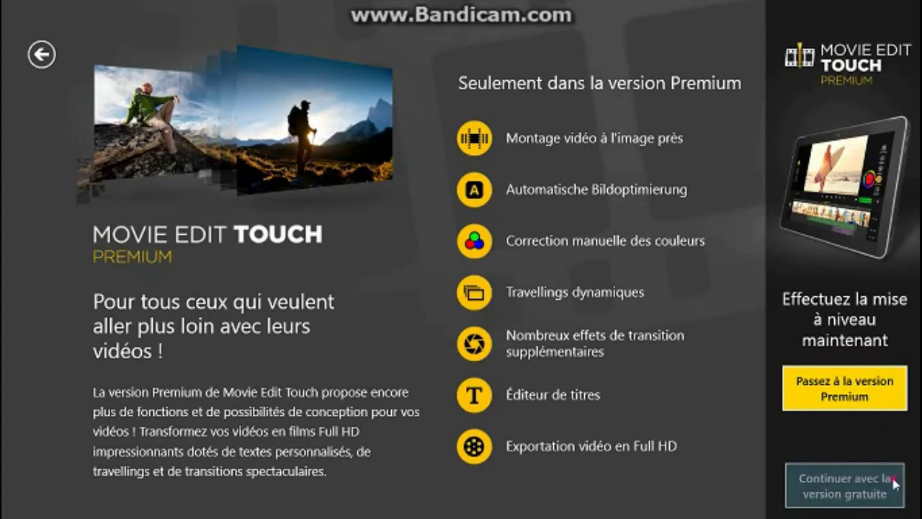
{"action": "left_click", "coordinate": [893, 482]}
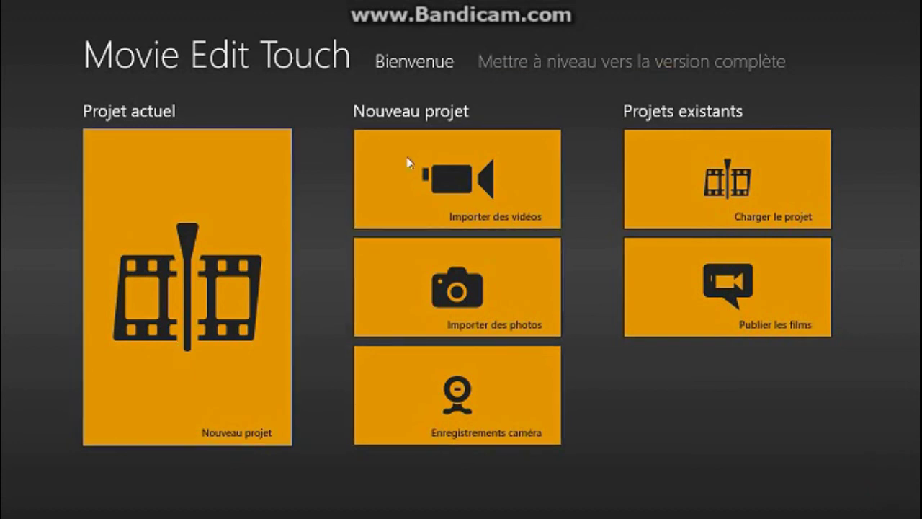
{"action": "left_click", "coordinate": [690, 154]}
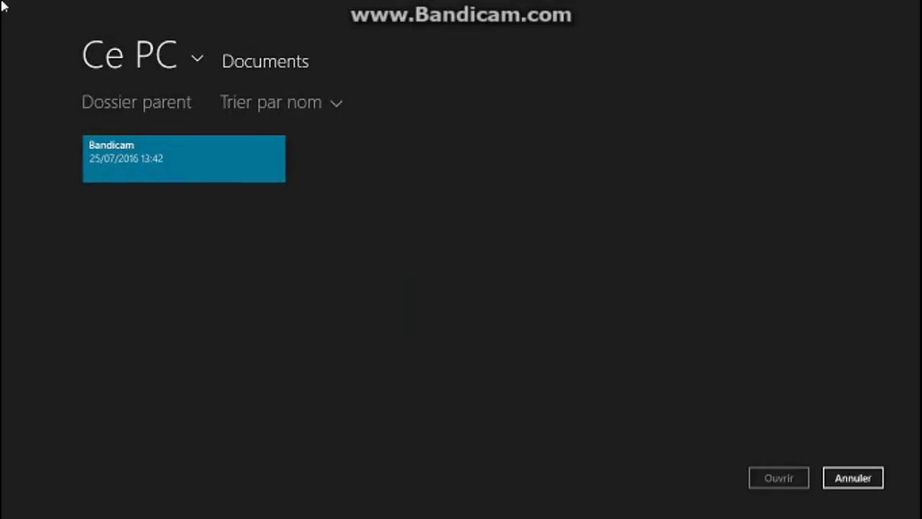
{"action": "left_click", "coordinate": [854, 470]}
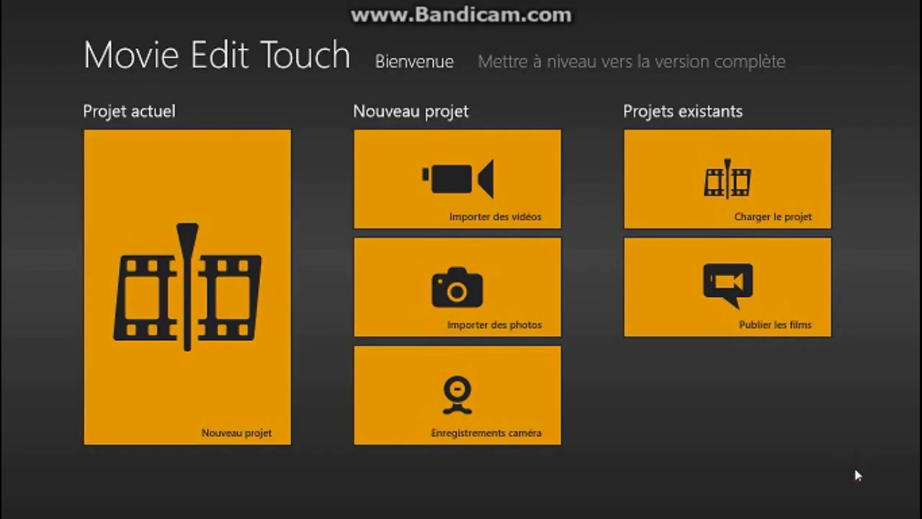
{"action": "left_click", "coordinate": [498, 186]}
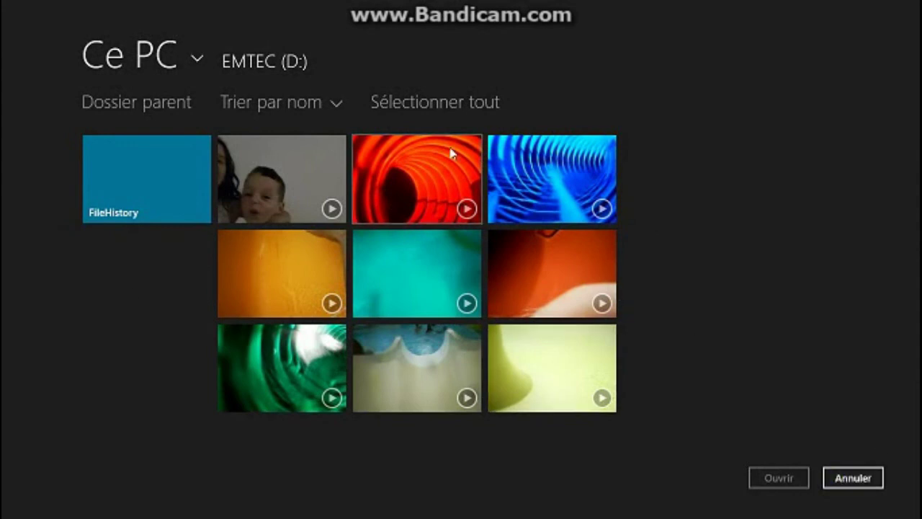
{"action": "left_click", "coordinate": [875, 473]}
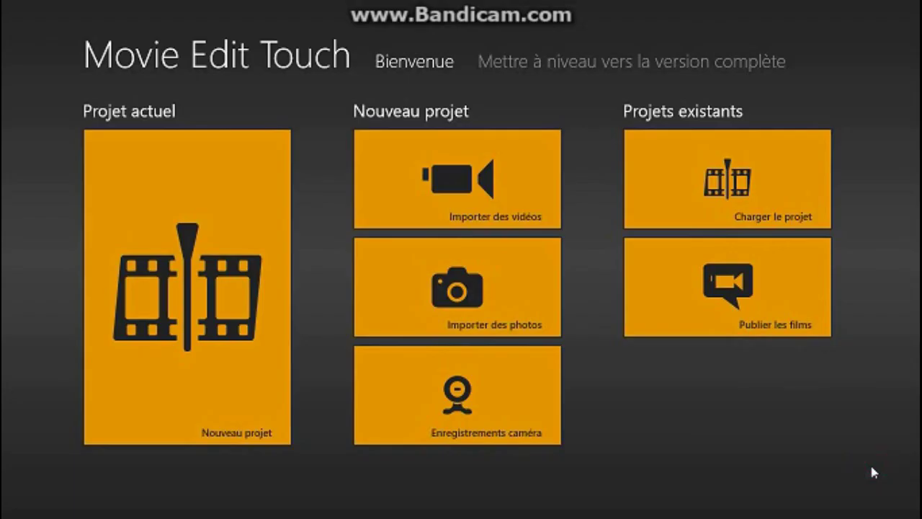
- Switch to File Explorer to view the Téléchargements folder, and close its window to return to the YouTube channel
{"action": "mouse_move", "coordinate": [470, 515]}
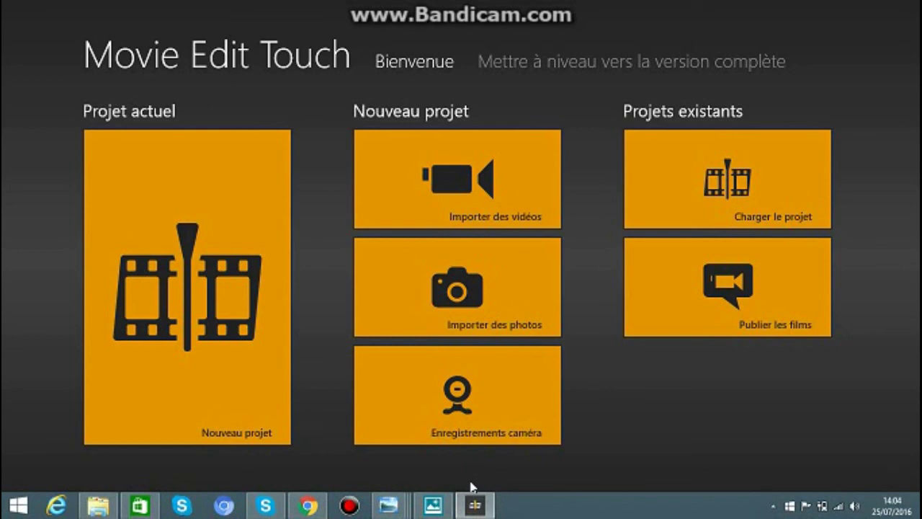
{"action": "left_click", "coordinate": [98, 505]}
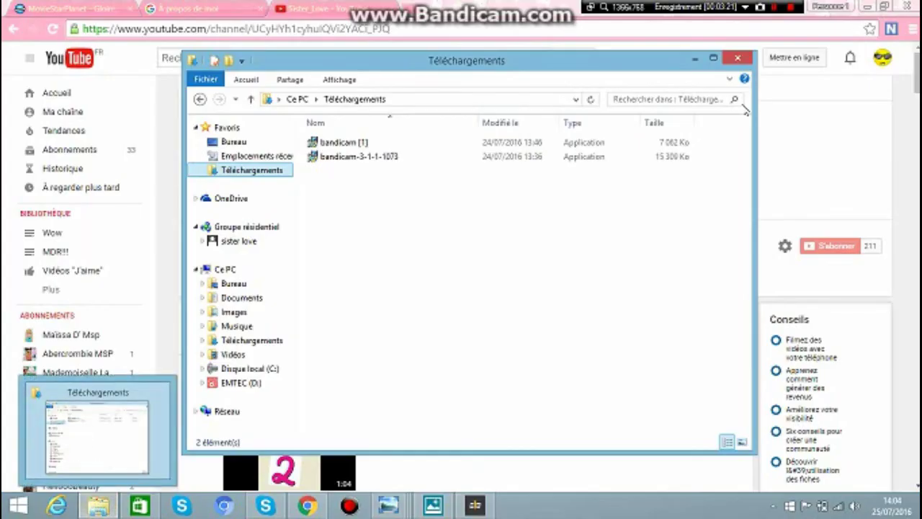
{"action": "left_click", "coordinate": [744, 60]}
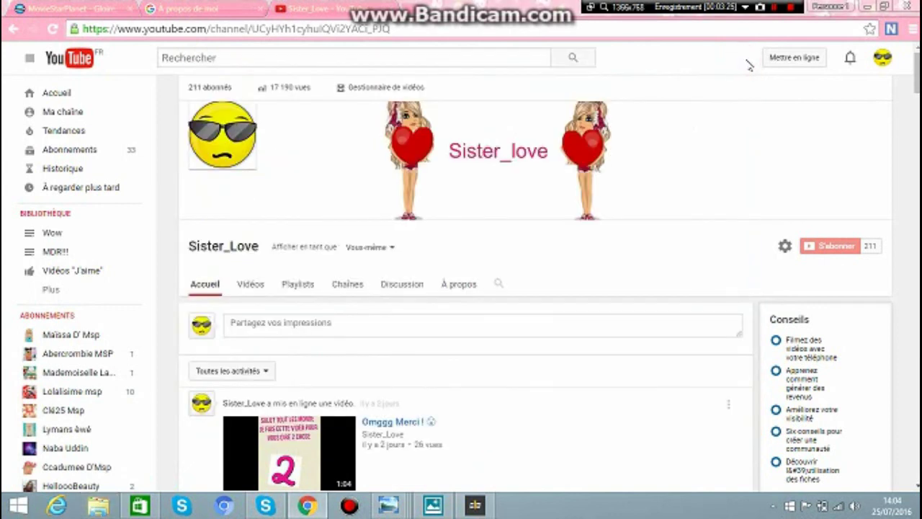